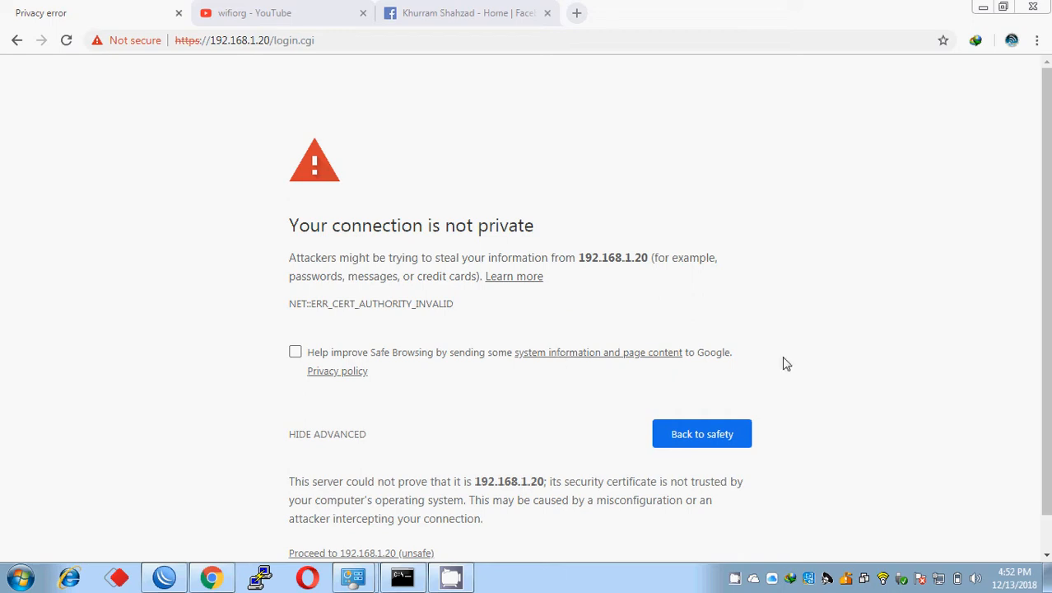
Step: Check the ping to the device, then bypass Chrome's certificate warning for 192.168.1.20
left_click(1047, 272)
left_click_drag(1047, 271, 1047, 287)
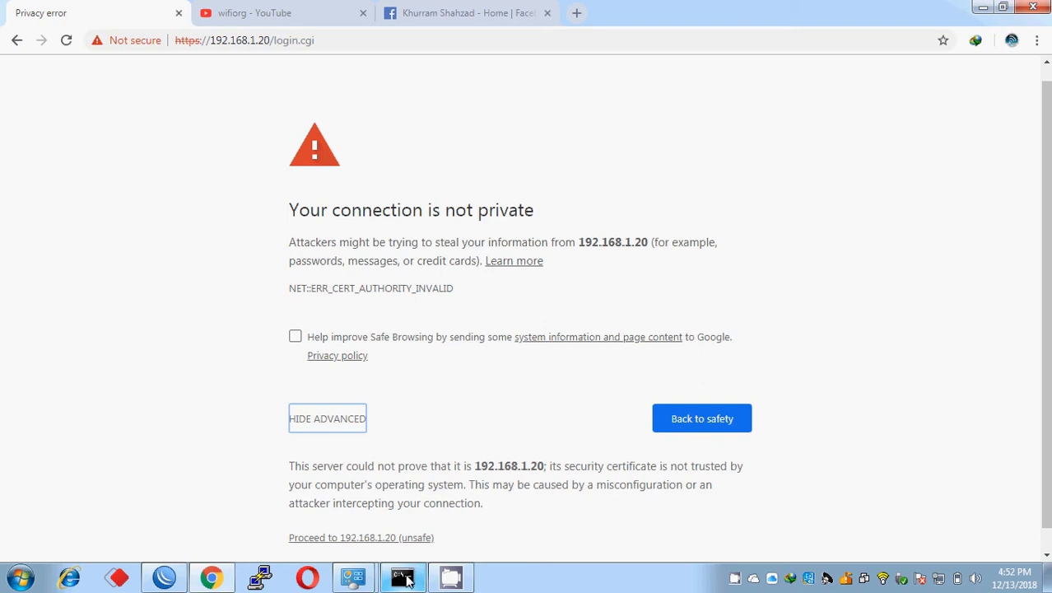
left_click(403, 578)
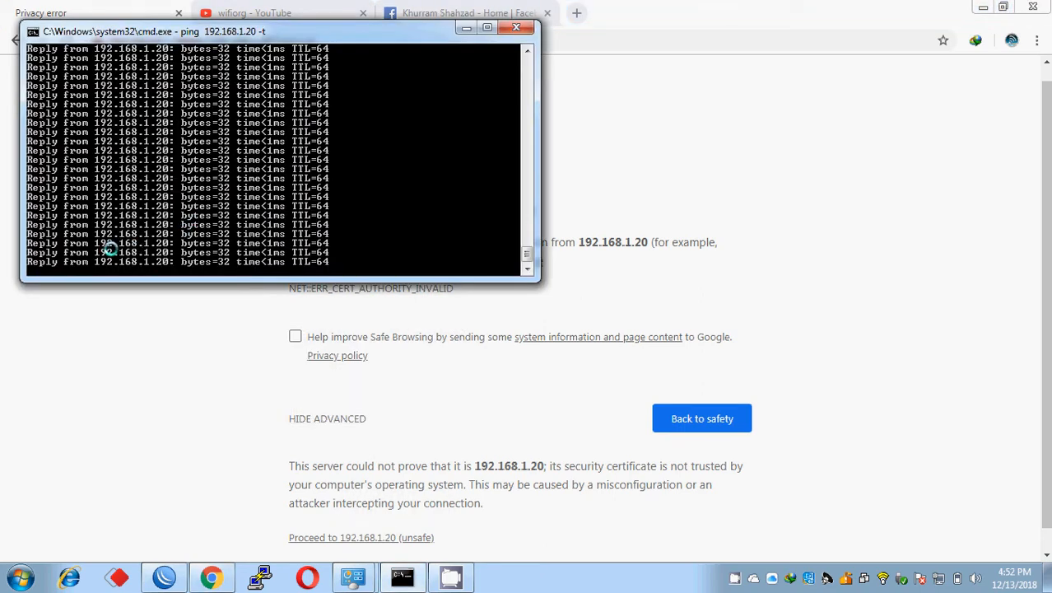
left_click(143, 340)
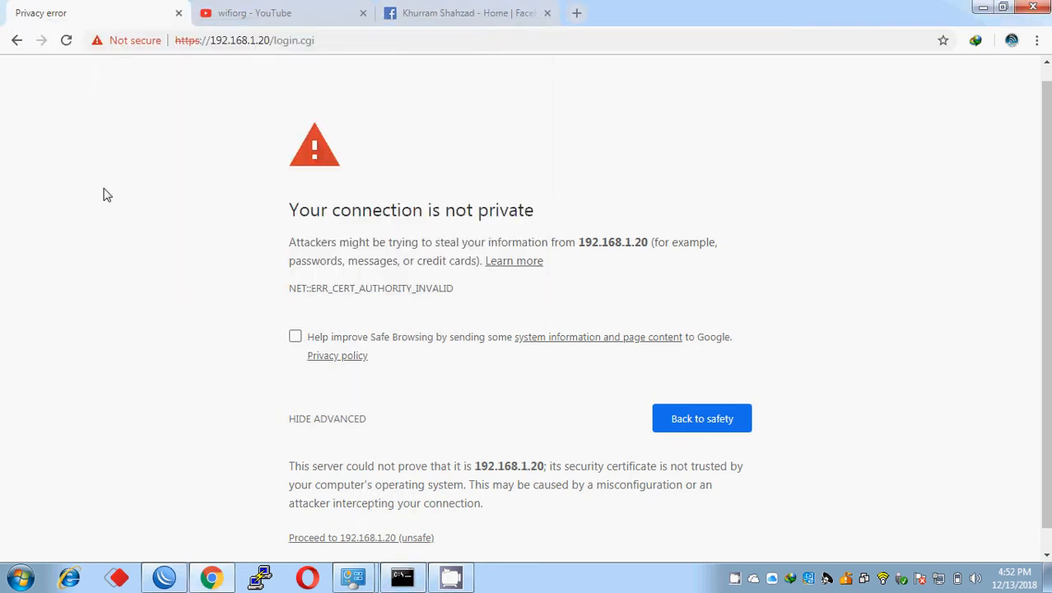
left_click(377, 539)
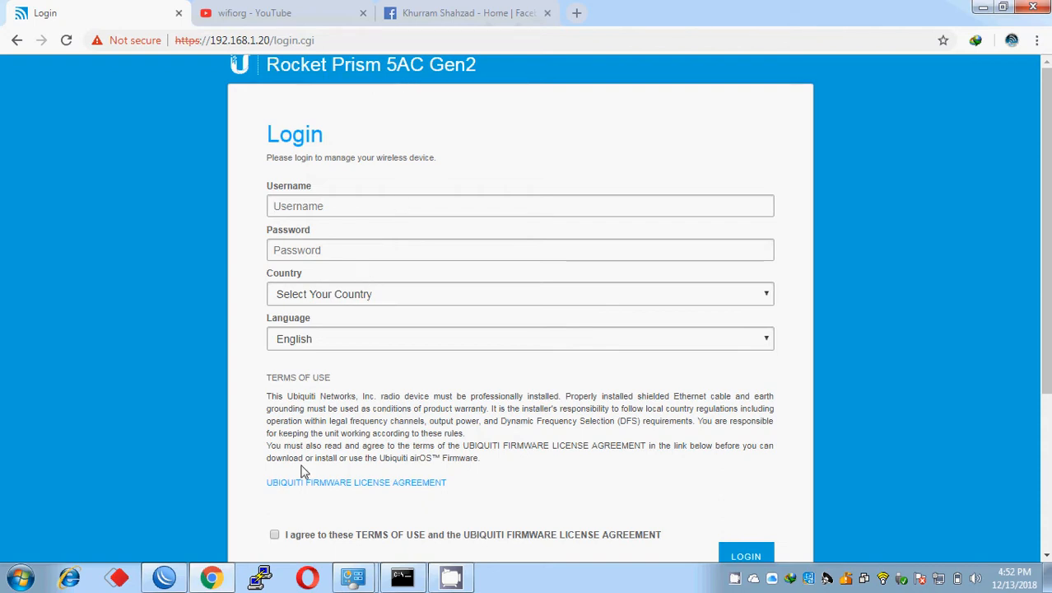
Step: Log in with the default username and password, country Pakistan, and the terms accepted
left_click(324, 202)
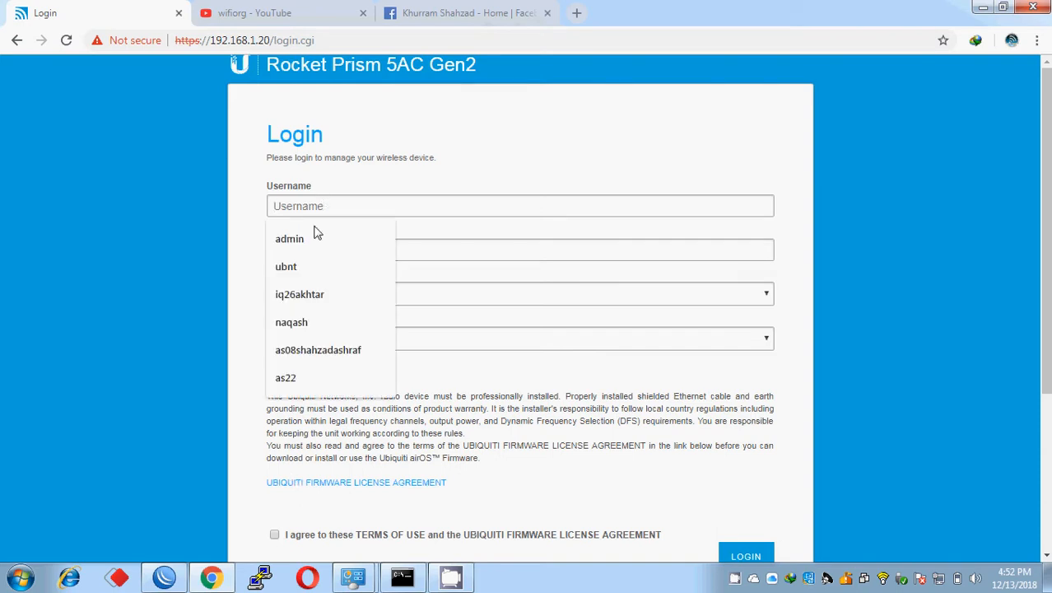
left_click(308, 263)
type("ubnt")
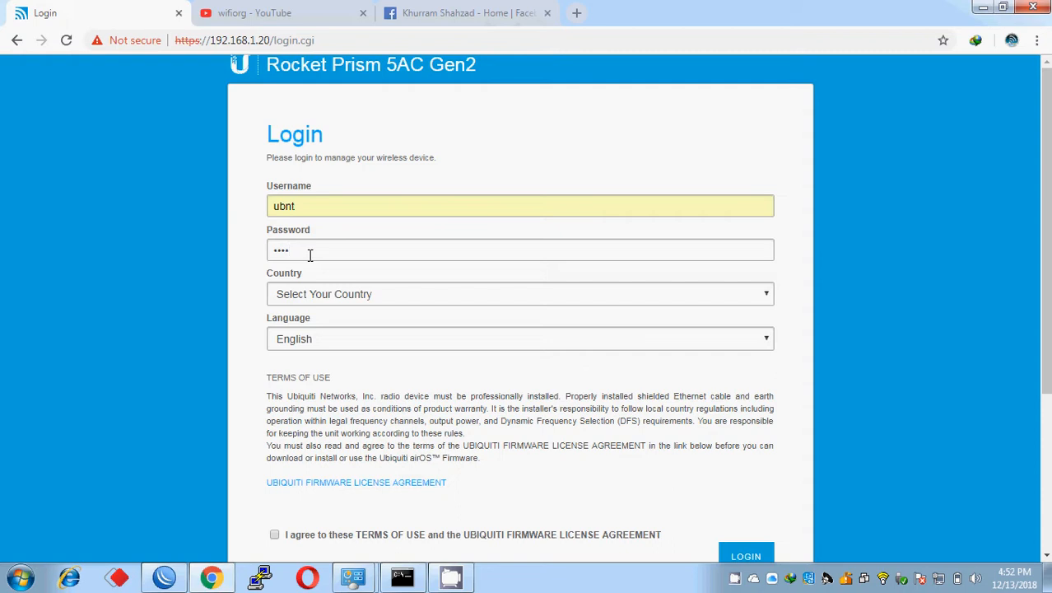
left_click(325, 292)
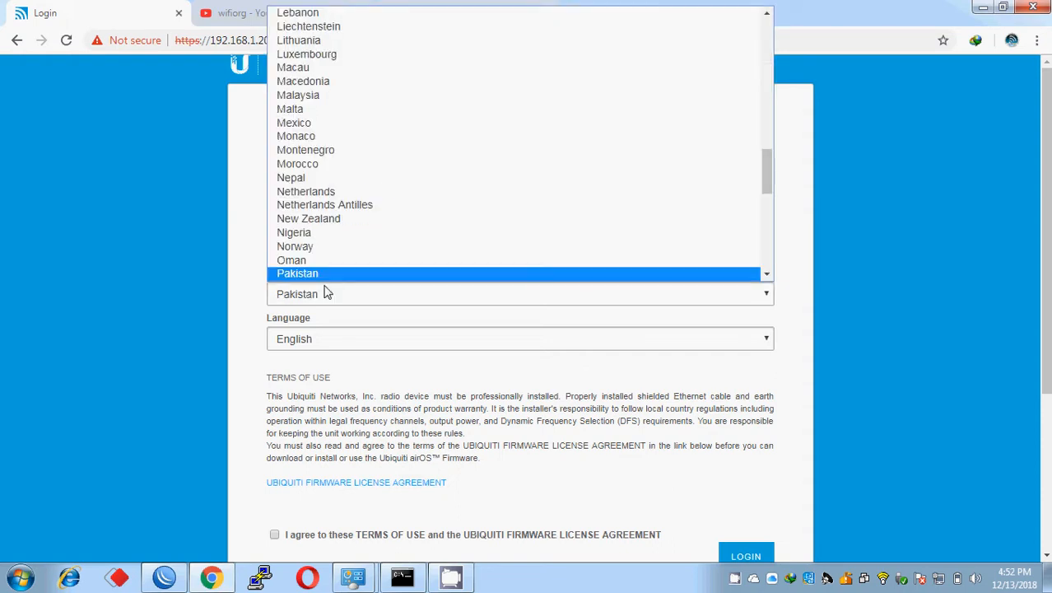
key("Return")
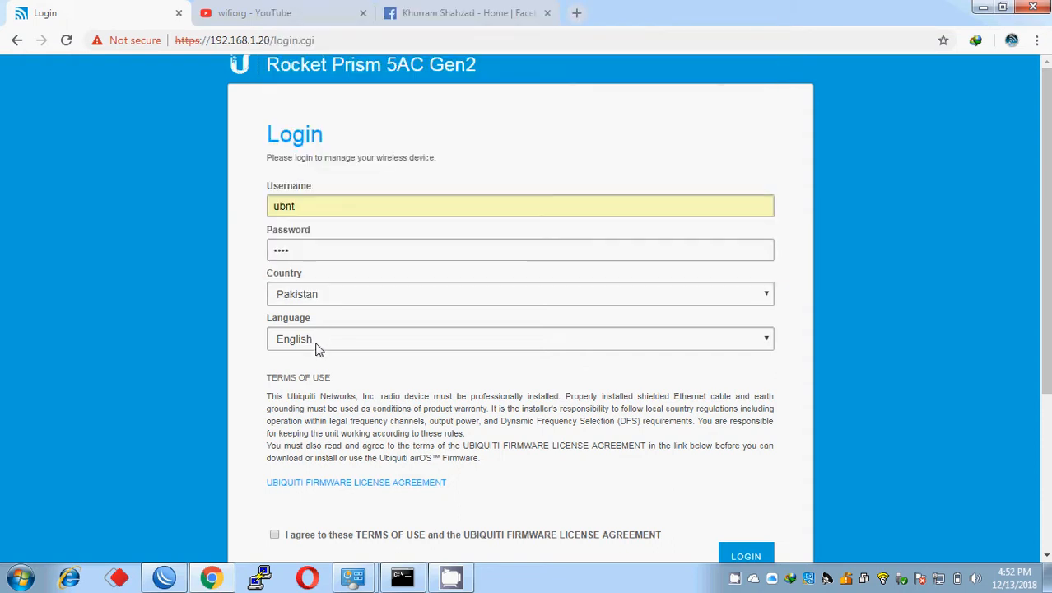
left_click(275, 534)
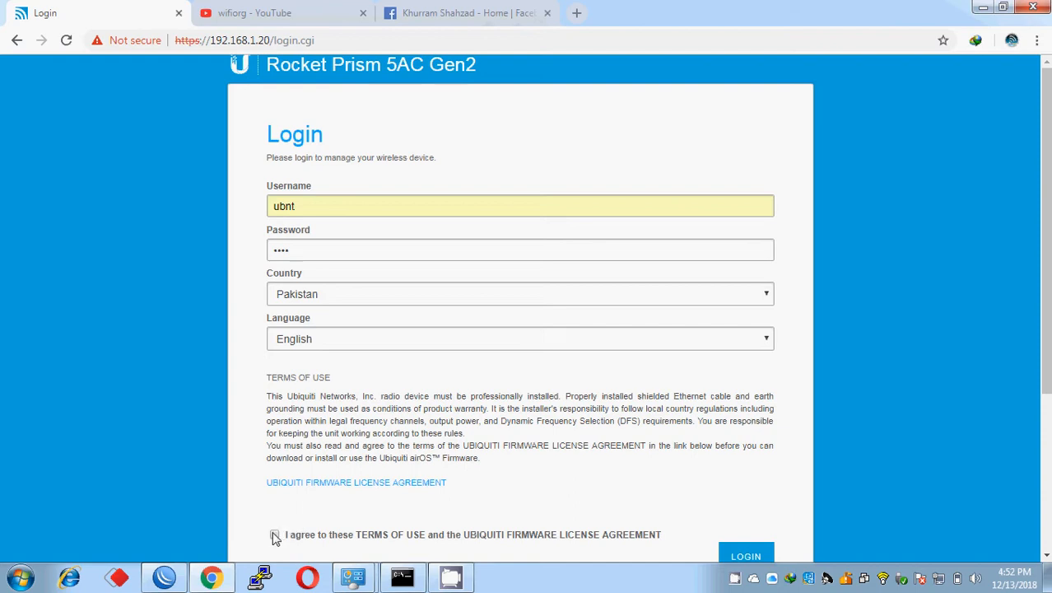
left_click(744, 557)
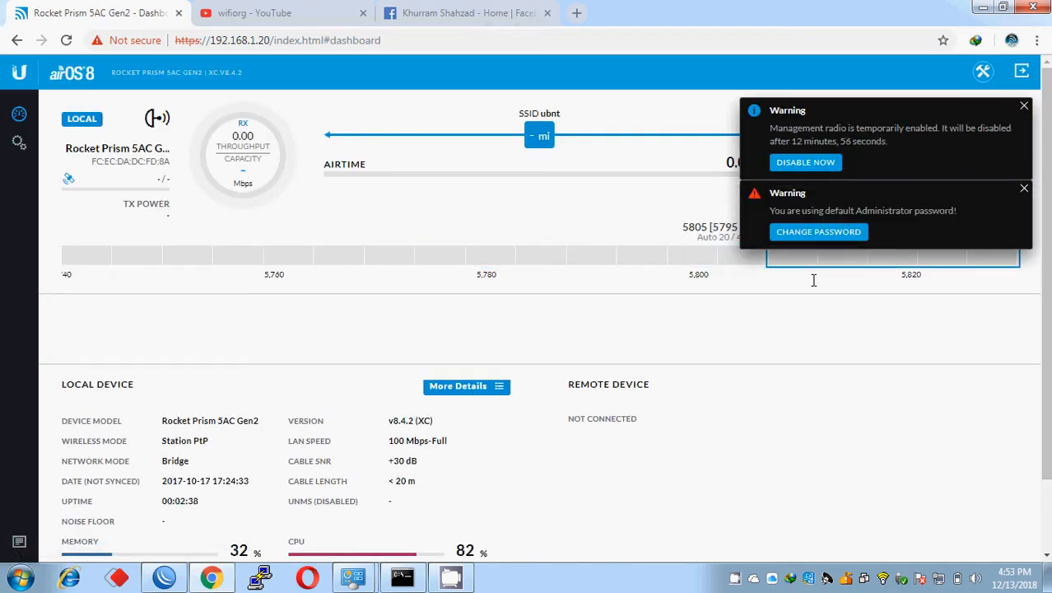
Step: Replace the default admin password with a new password and dismiss the management radio warning
left_click(810, 235)
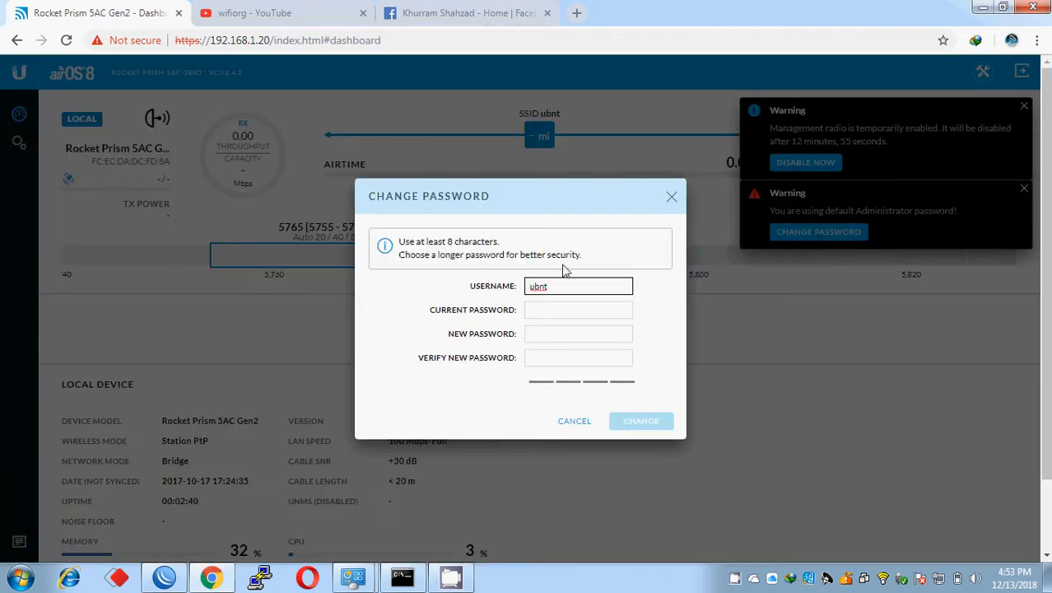
double_click(557, 288)
left_click(547, 310)
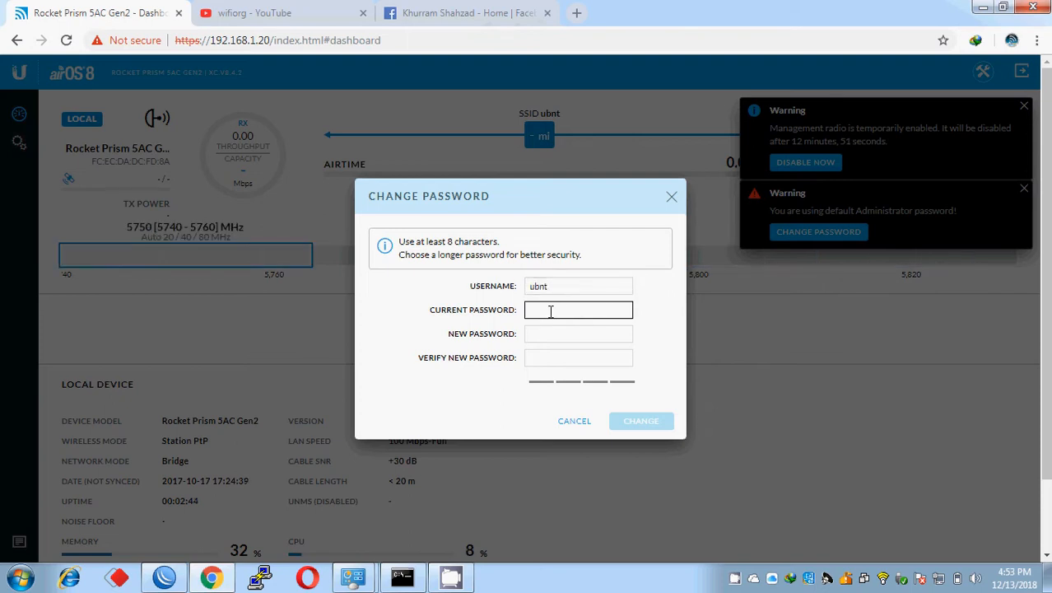
key("Tab")
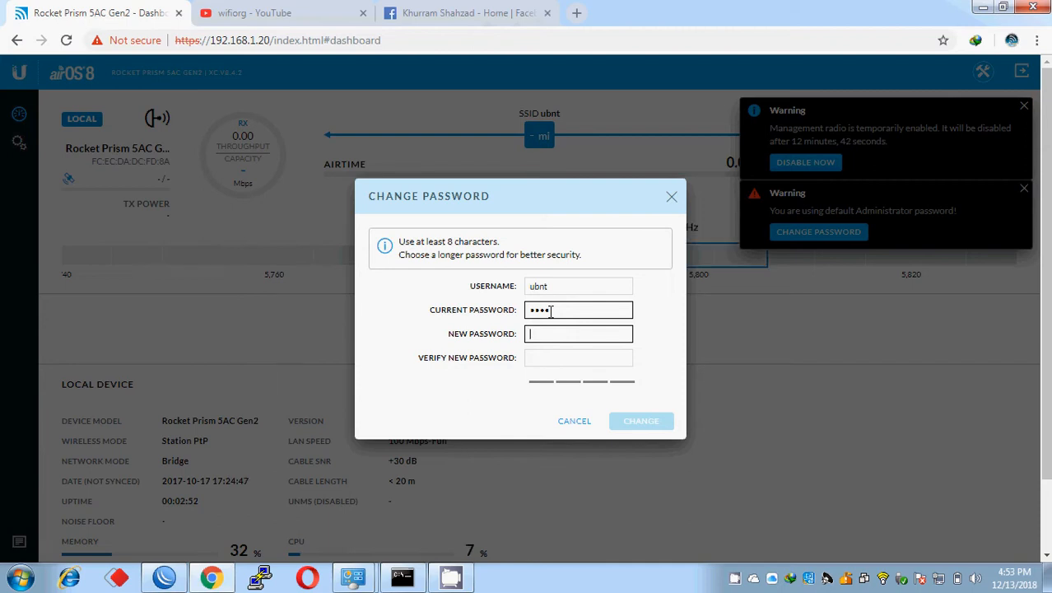
key("BackSpace")
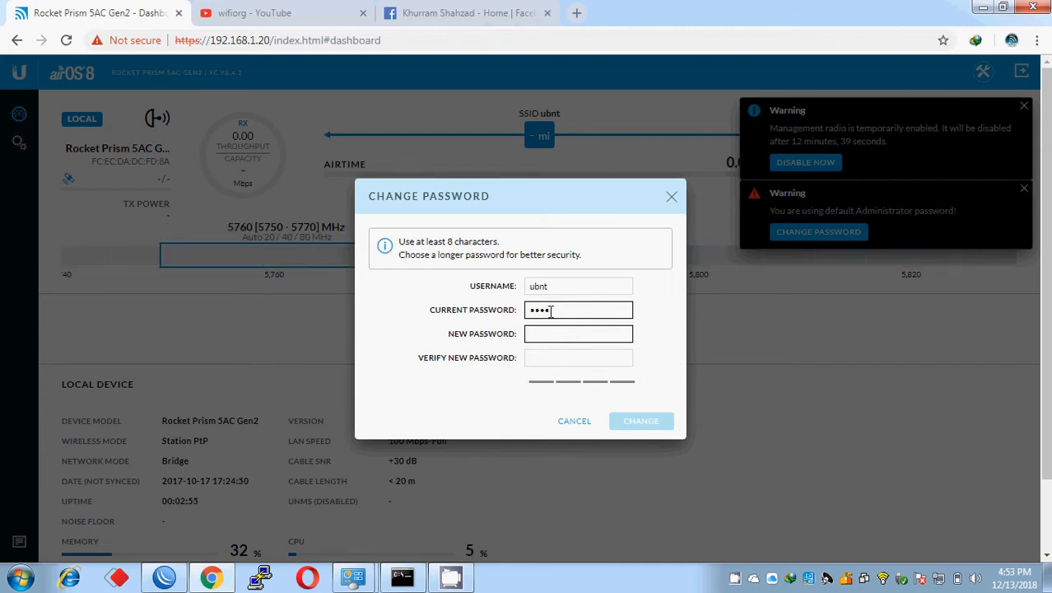
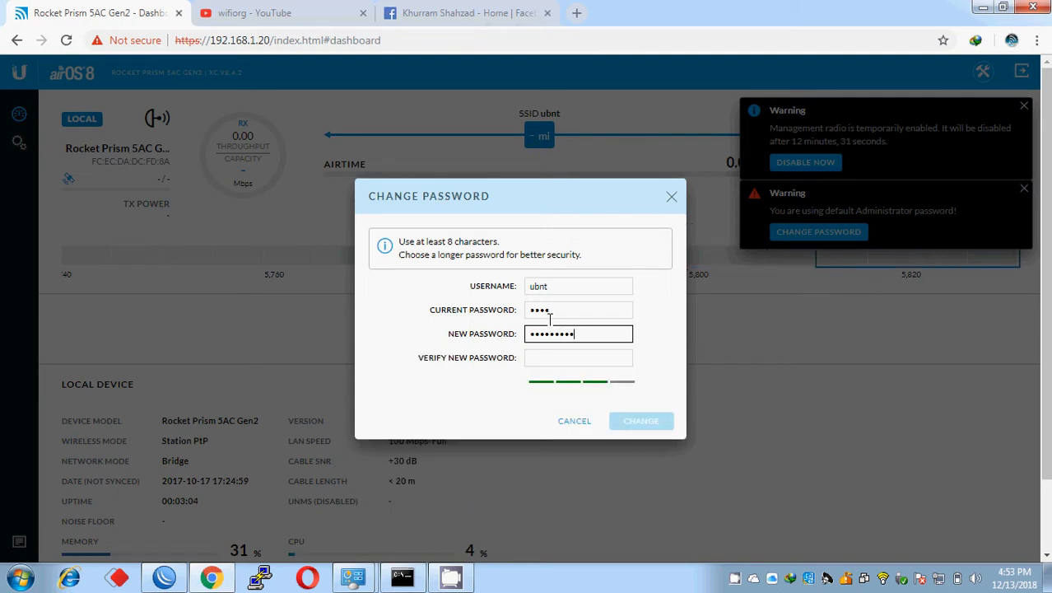
left_click(544, 359)
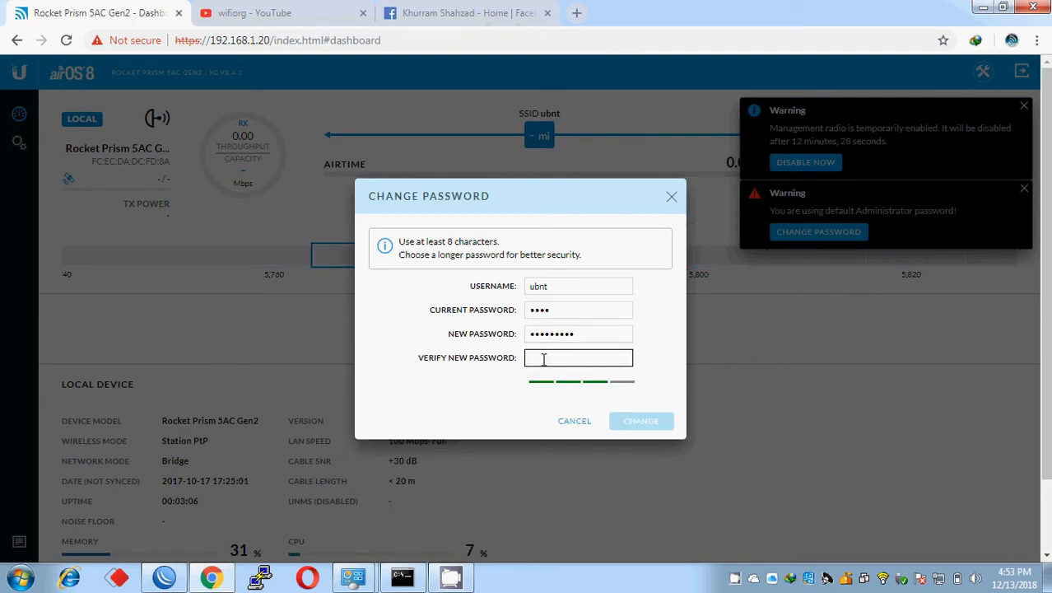
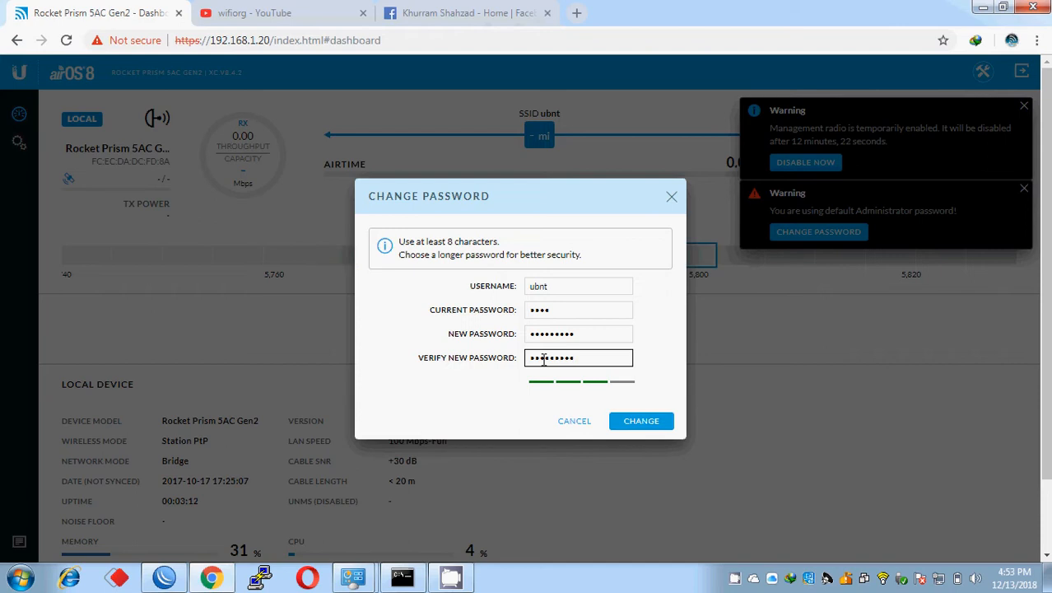
left_click(615, 424)
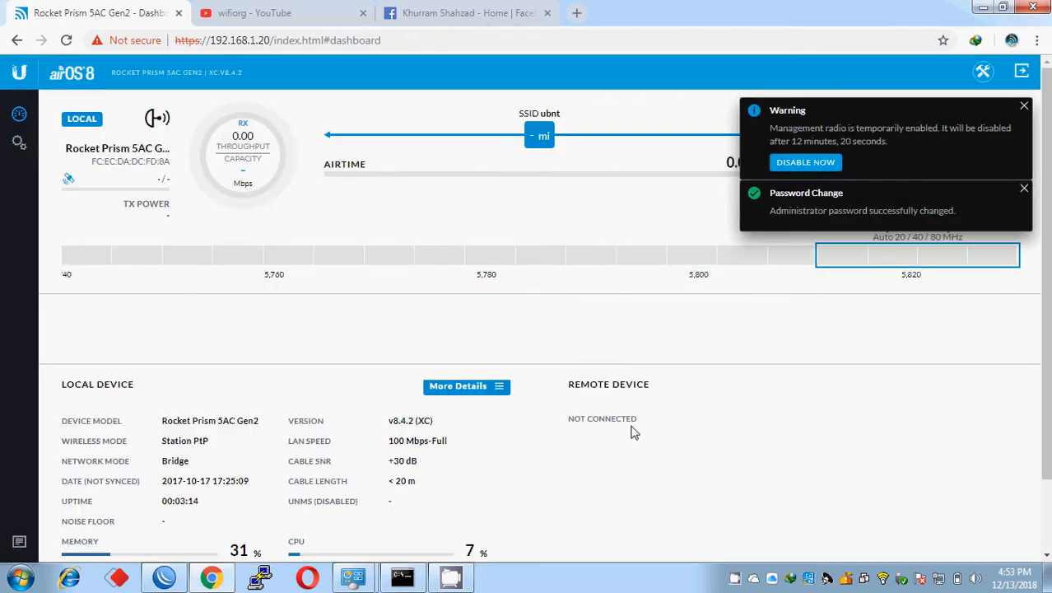
left_click(1024, 109)
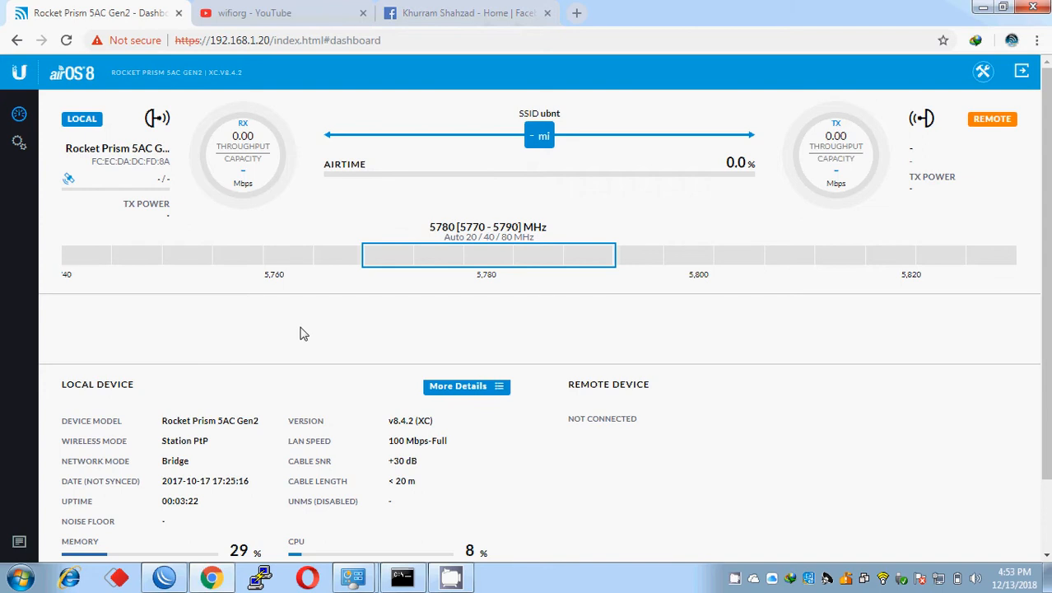
scroll(1042, 321, "down", 2)
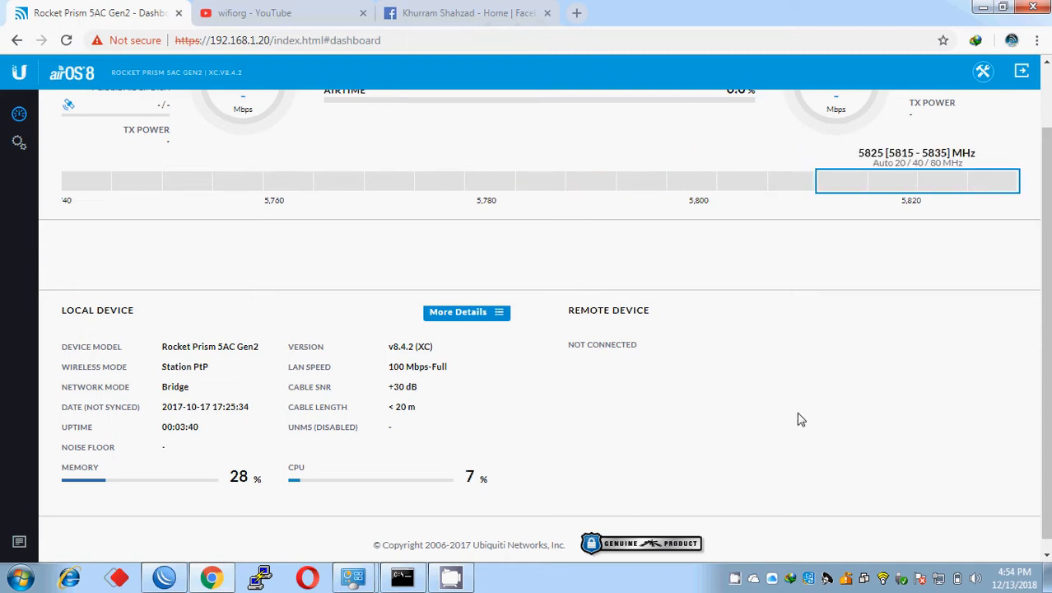
scroll(607, 350, "up", 2)
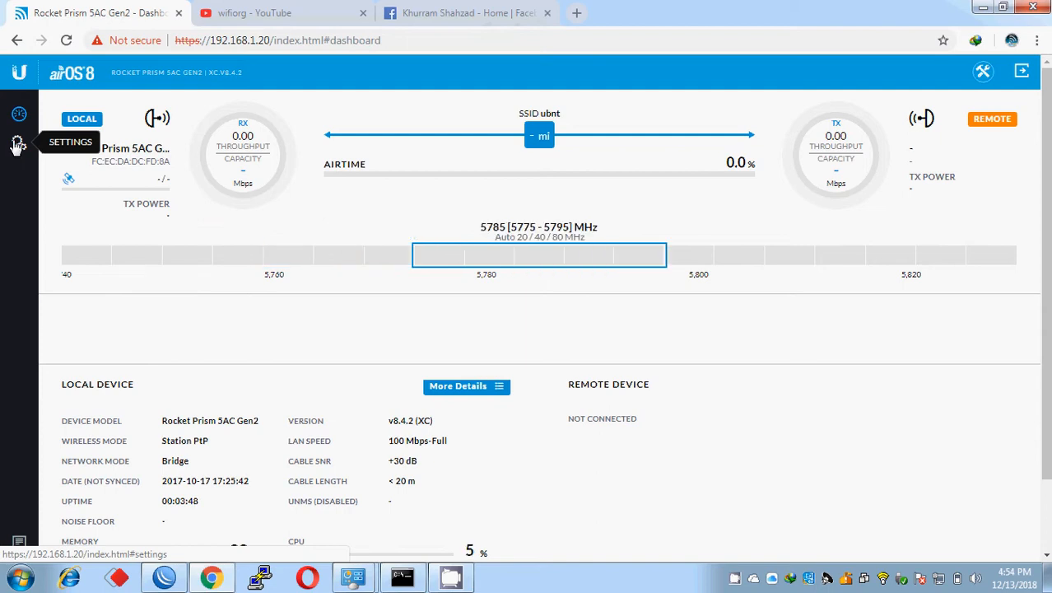
Step: Set the wireless mode to Access Point PtMP airMAX AC and pick the antenna type
left_click(19, 145)
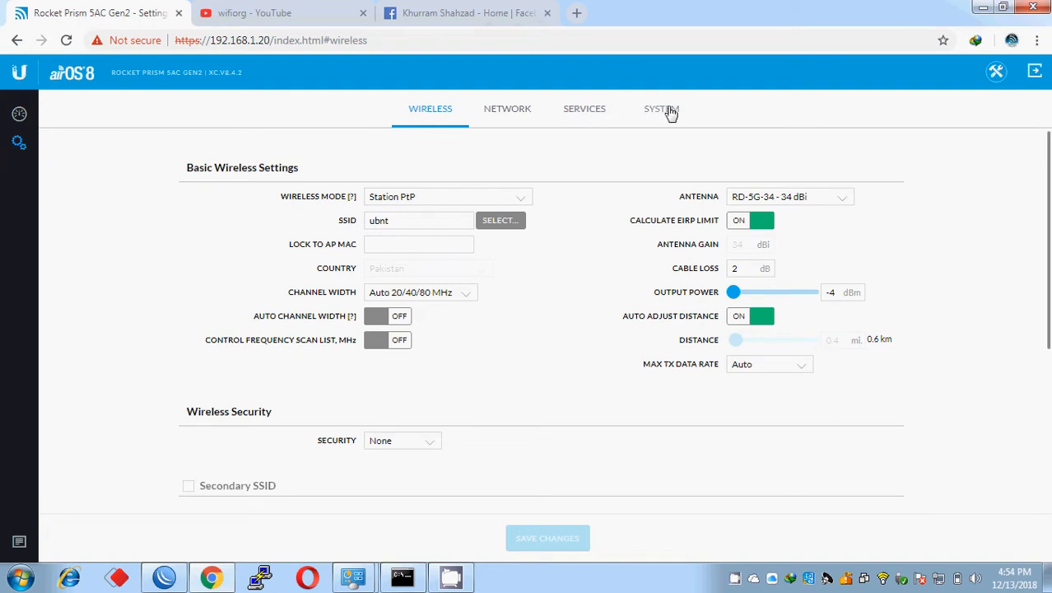
left_click(414, 200)
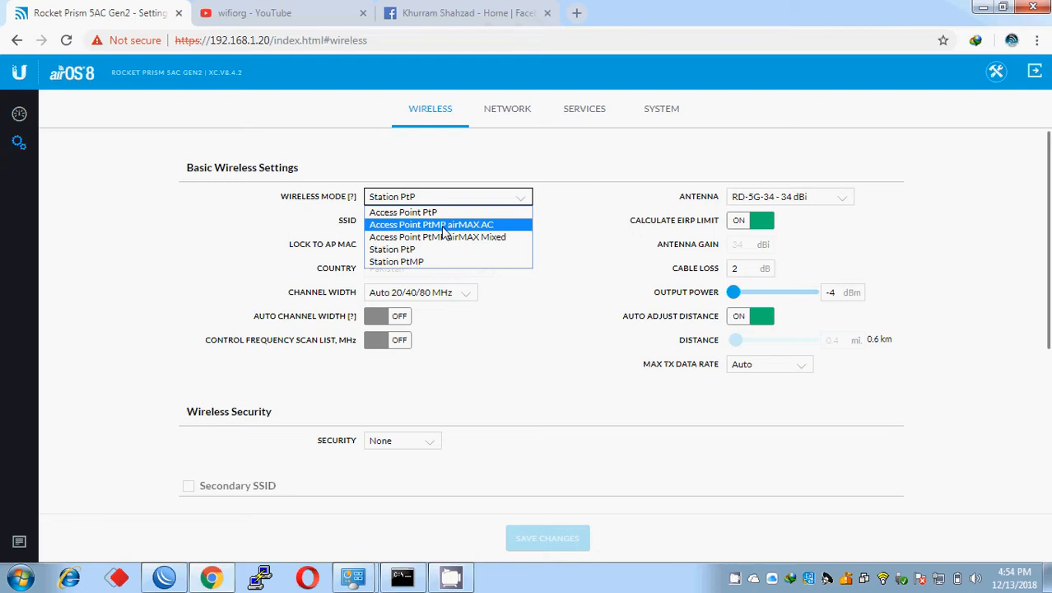
left_click(444, 231)
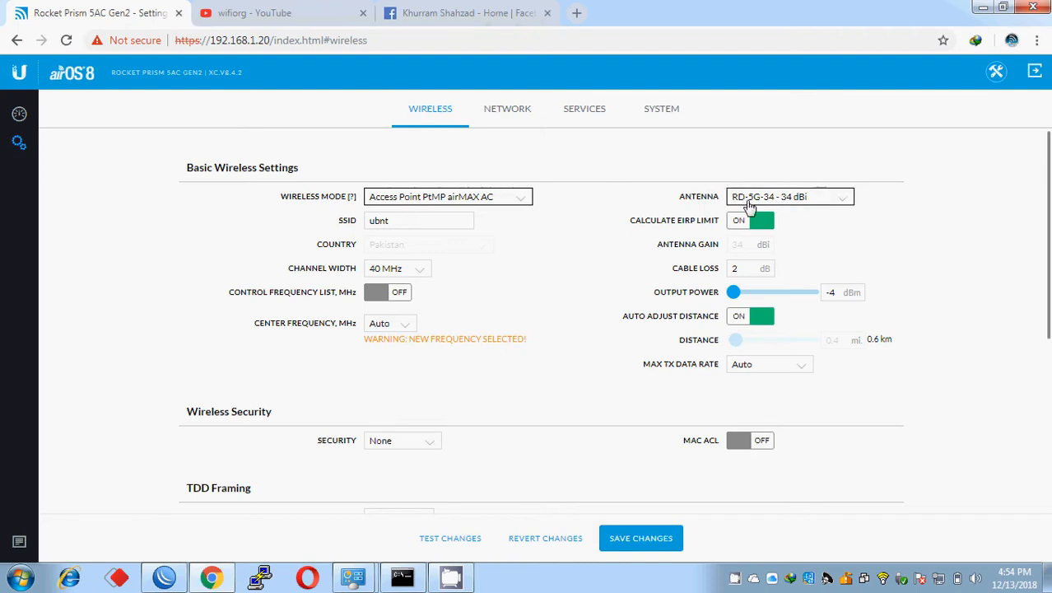
left_click(734, 199)
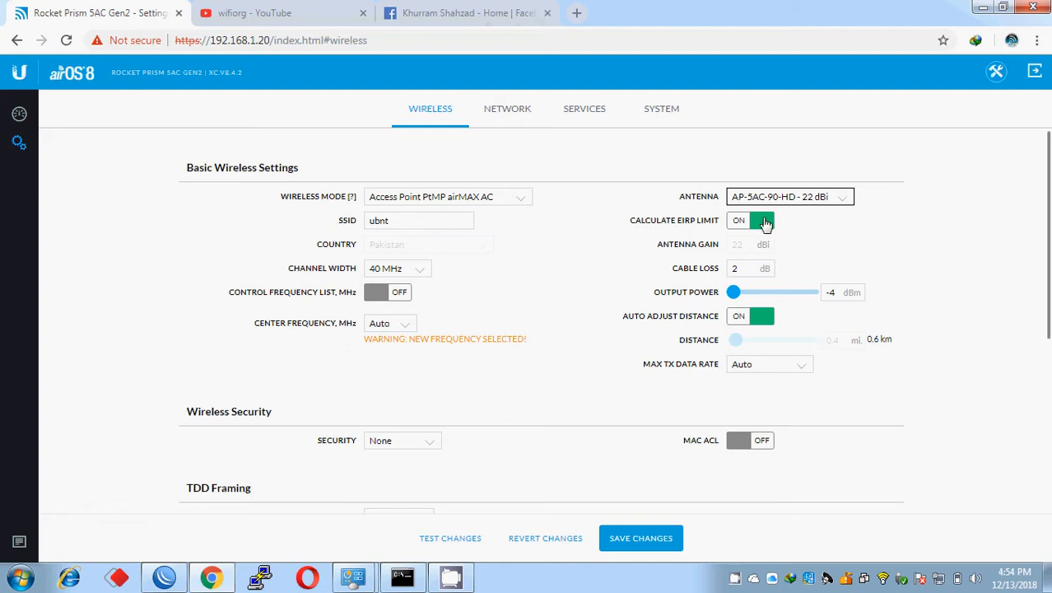
left_click(755, 268)
Step: Set 28 dBm output with EIRP limit and auto distance off, distance 14.4 mi, TX rate Auto
left_click_drag(733, 291, 848, 280)
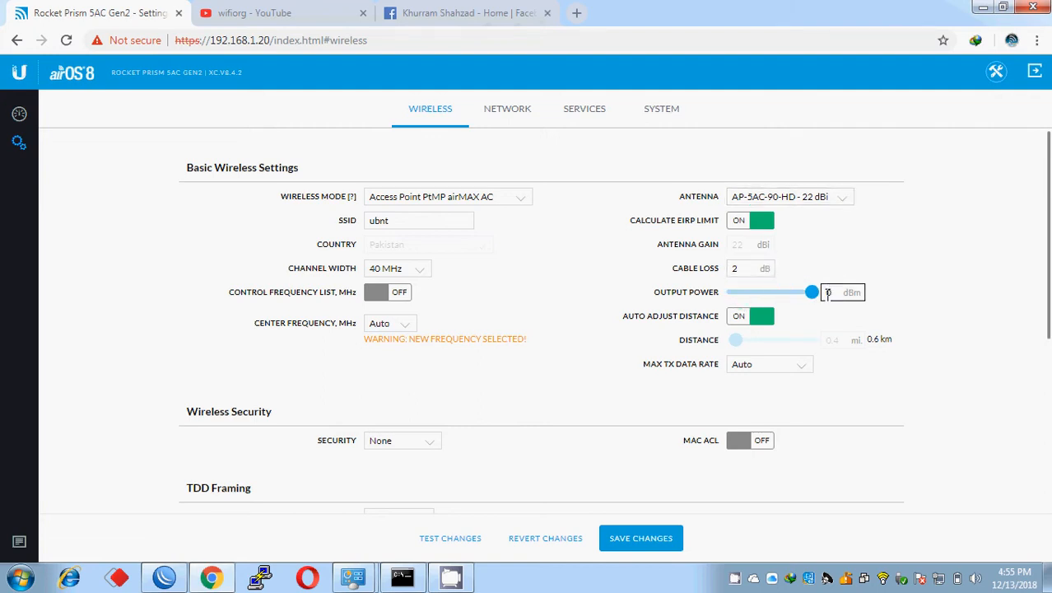
left_click(751, 223)
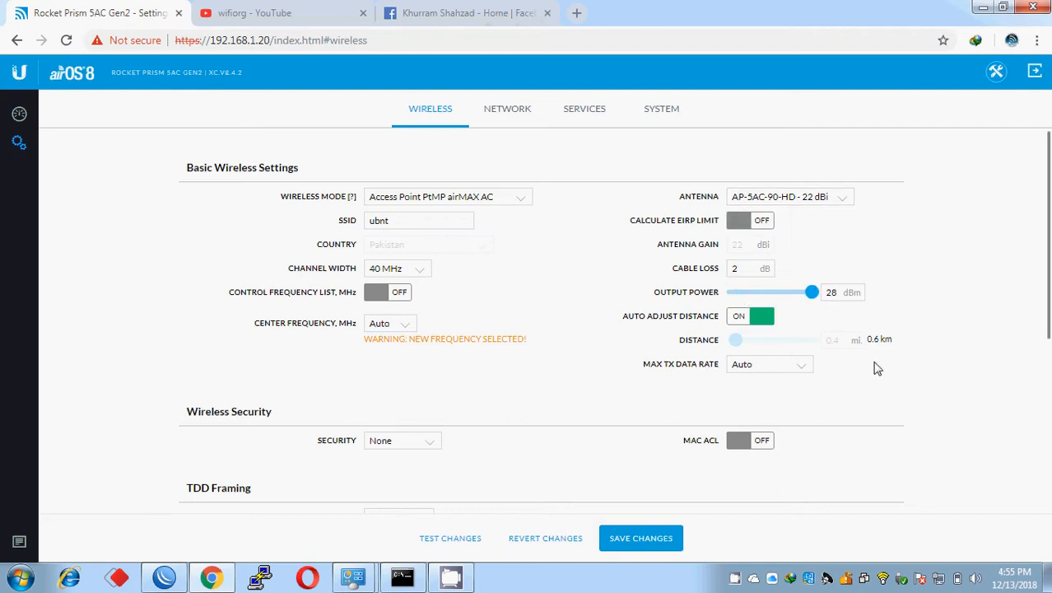
left_click(753, 319)
left_click_drag(732, 341, 823, 339)
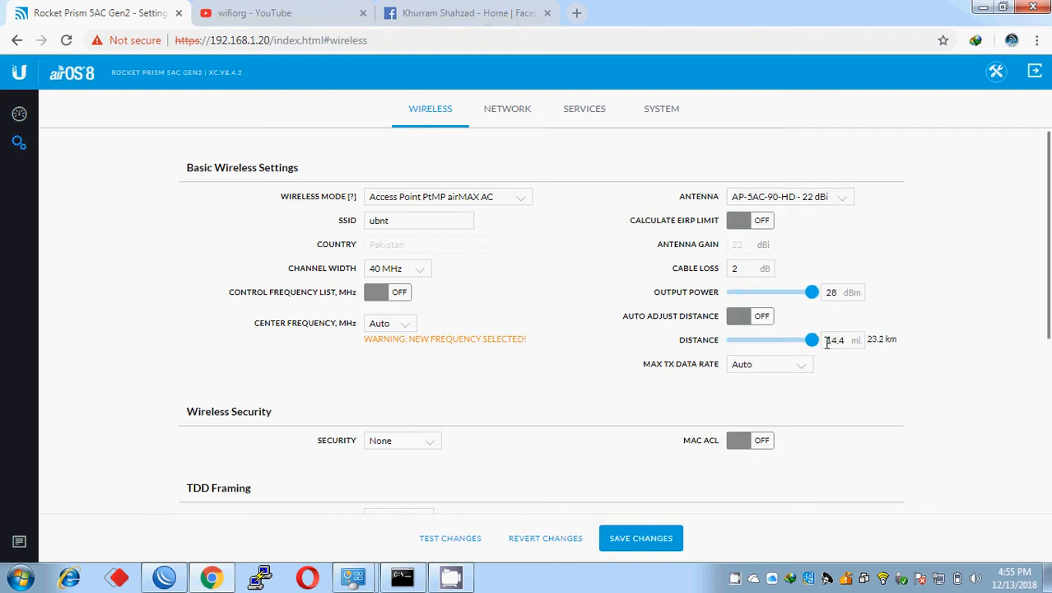
left_click(775, 372)
left_click(774, 373)
Step: Keep wireless security at None and MAC ACL switched off
scroll(897, 326, "down", 2)
scroll(897, 327, "down", 4)
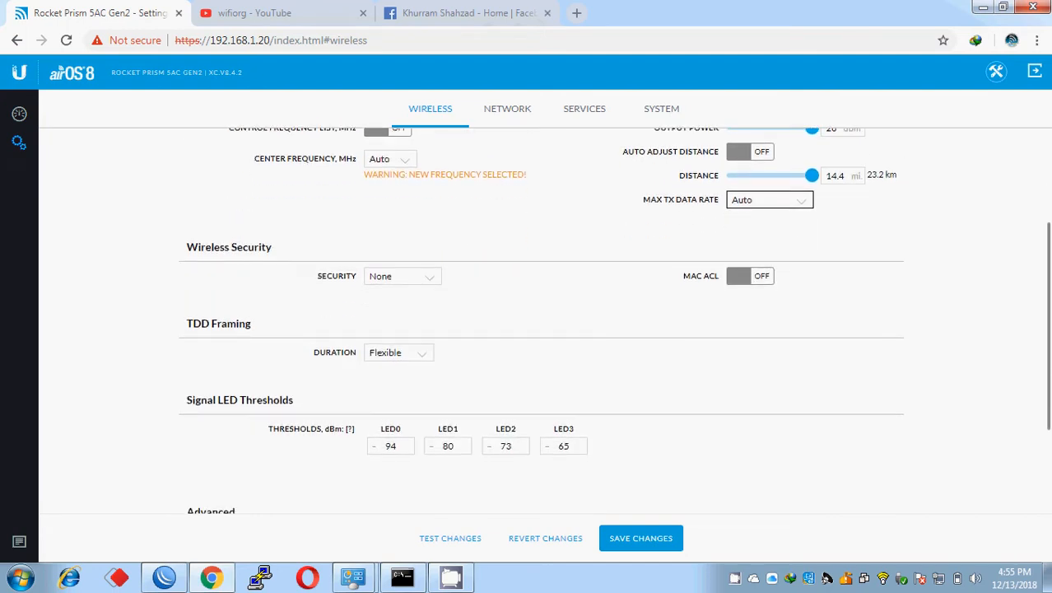
scroll(810, 312, "down", 1)
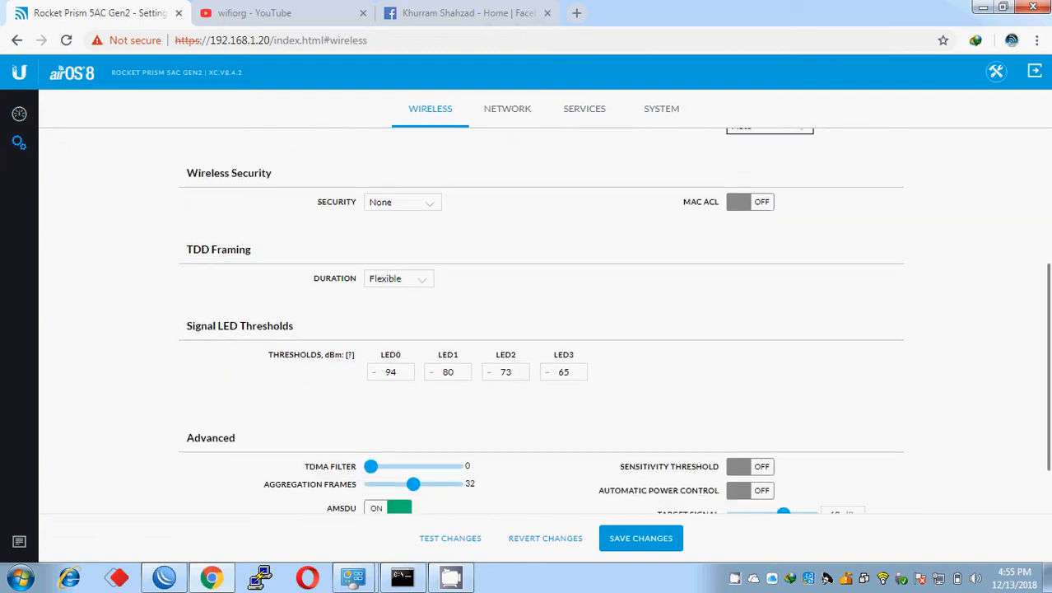
left_click(380, 203)
left_click(383, 203)
left_click(763, 201)
left_click(763, 201)
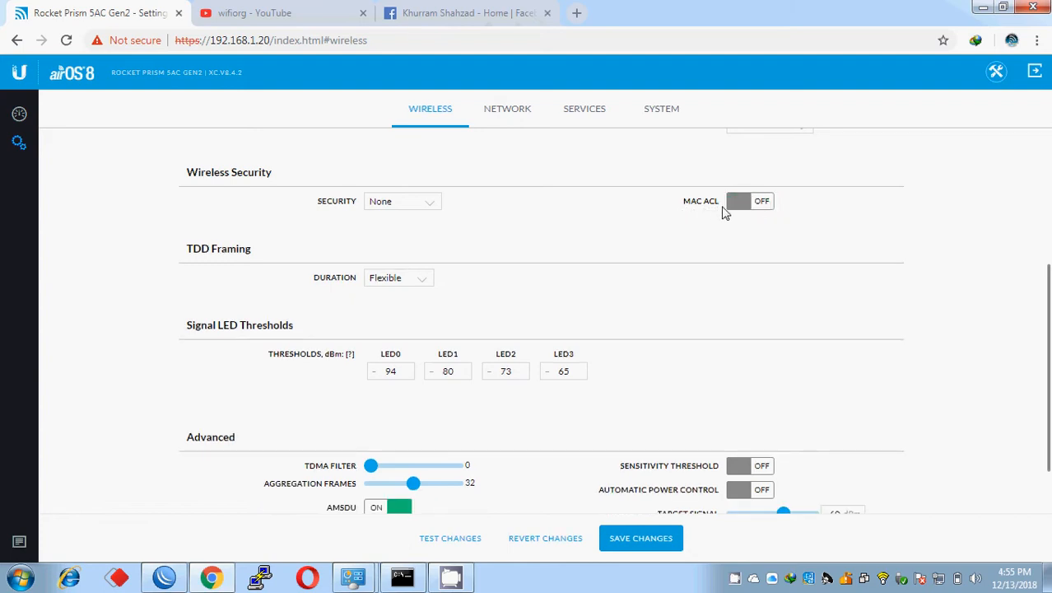
left_click(387, 207)
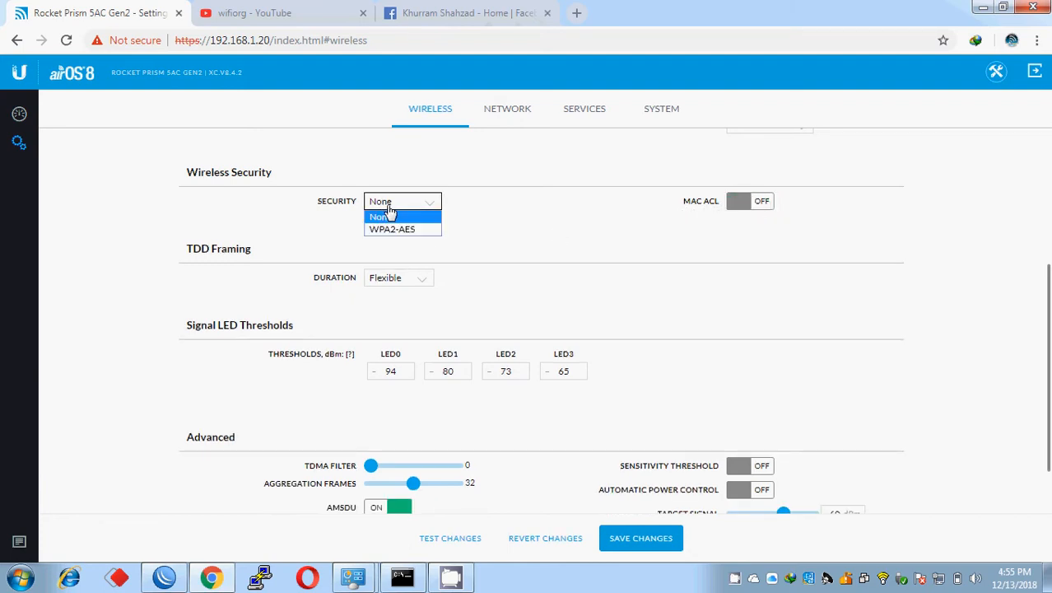
left_click(465, 235)
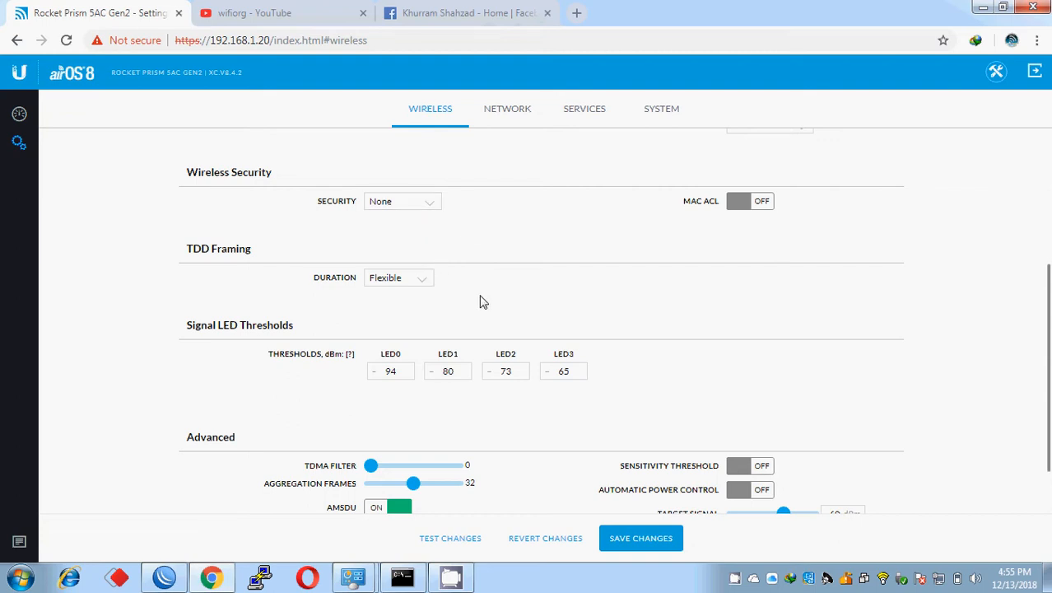
Step: Enable Client Isolation in the Advanced wireless settings
left_click(399, 280)
left_click(1006, 272)
scroll(1049, 351, "down", 1)
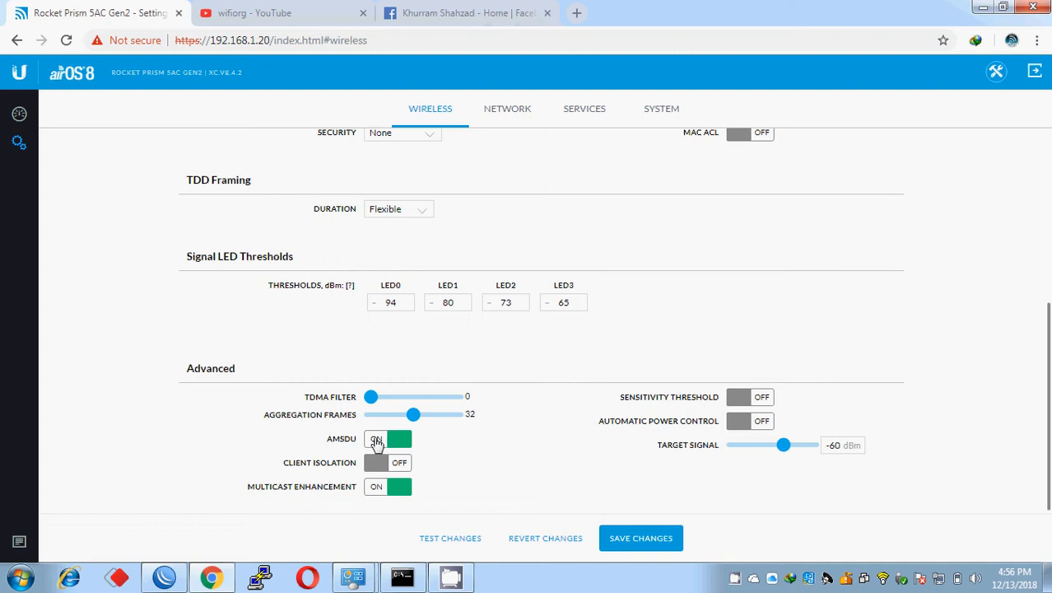
left_click(383, 466)
Step: Save the wireless settings with the management radio disabled, watching the ping while they apply
left_click(641, 545)
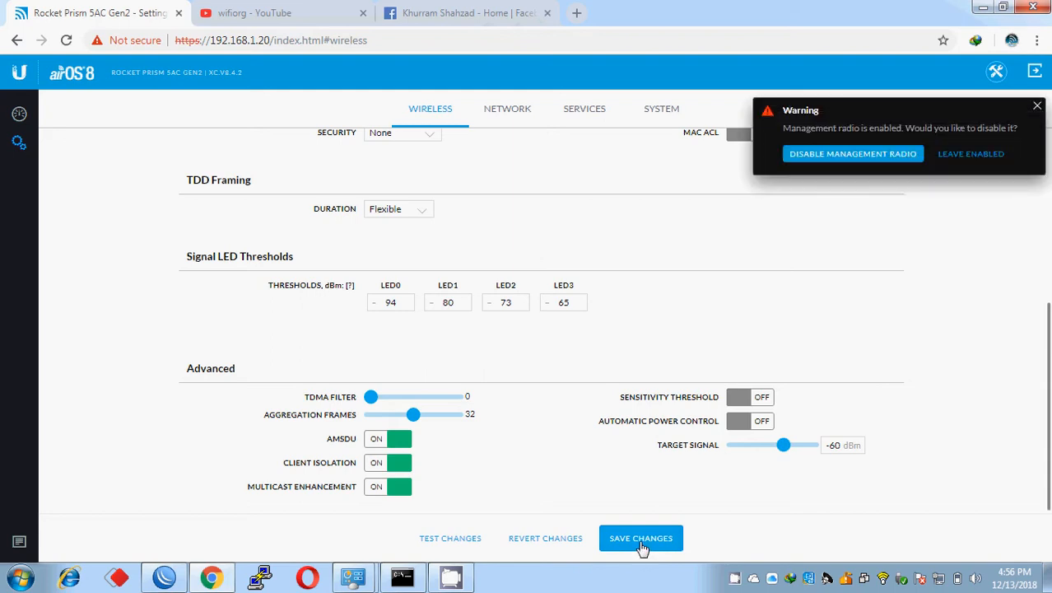
left_click(838, 156)
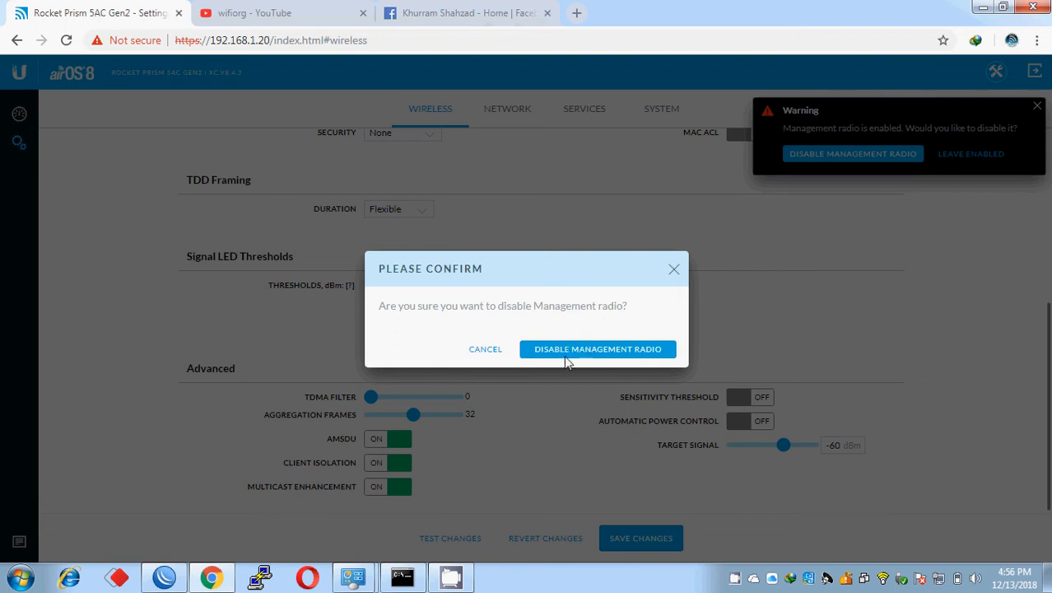
left_click(566, 352)
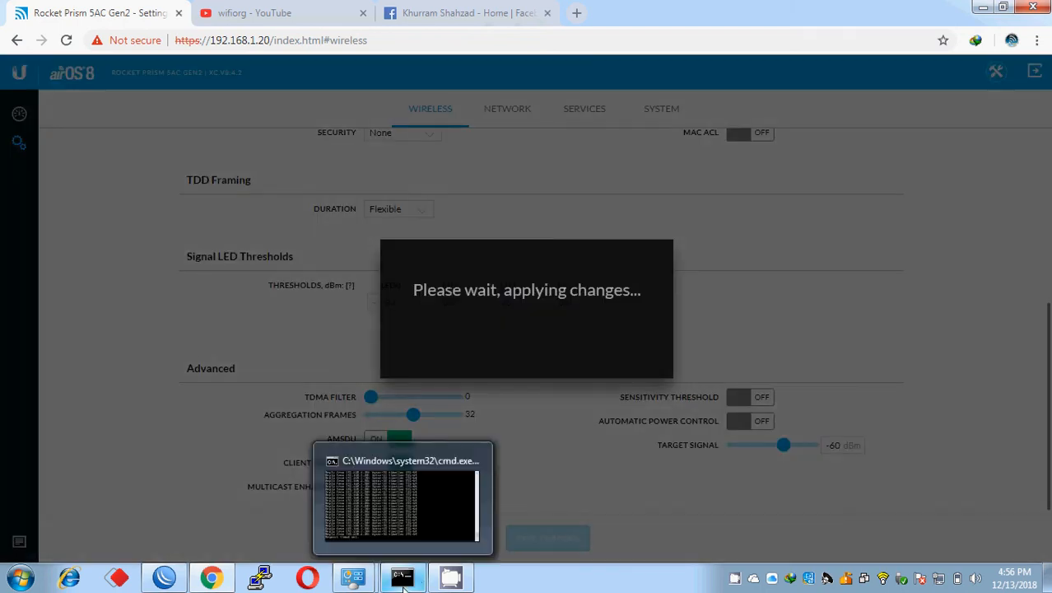
left_click(403, 578)
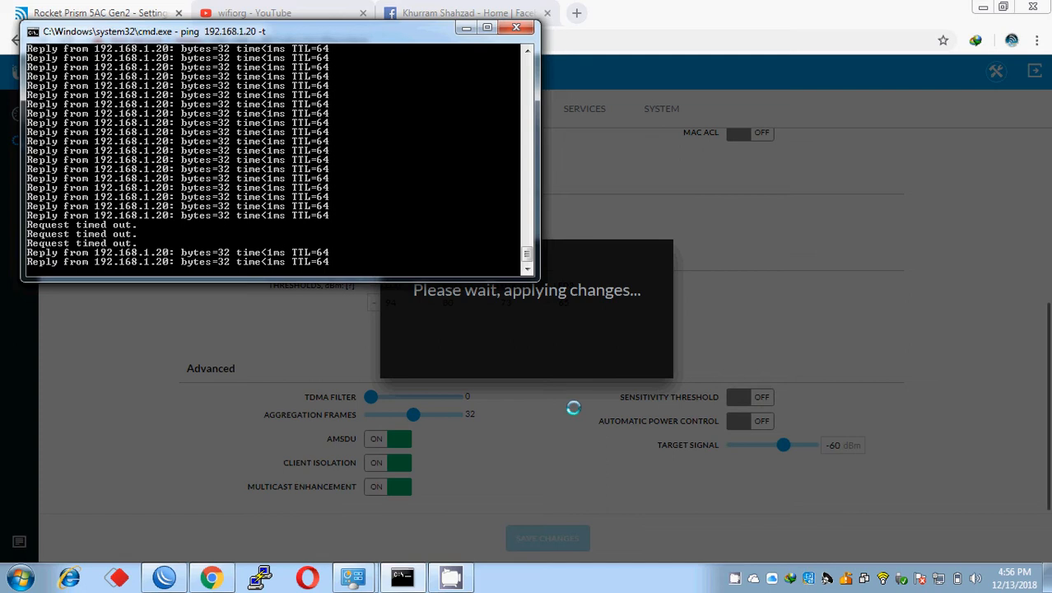
left_click(573, 408)
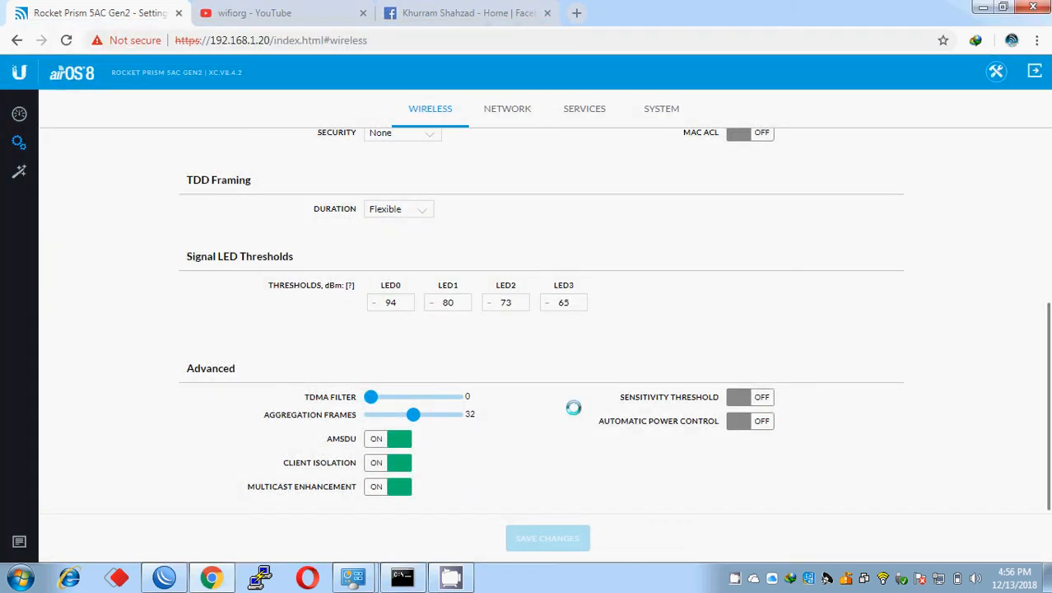
Step: Change the management IP address to 192.168.1.201 and save, keeping Network Mode as Bridge
left_click(507, 112)
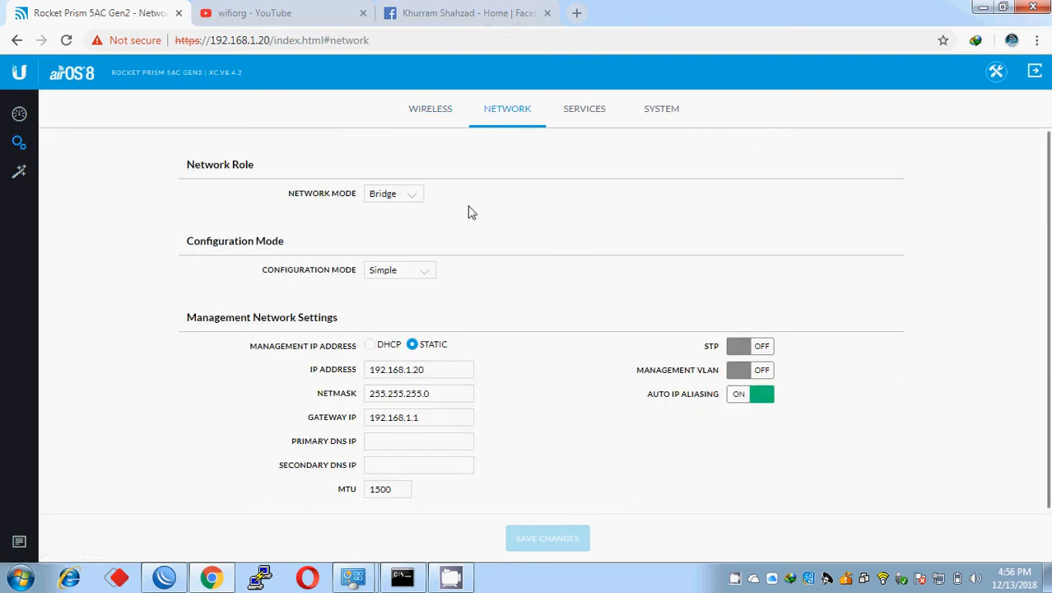
left_click(431, 369)
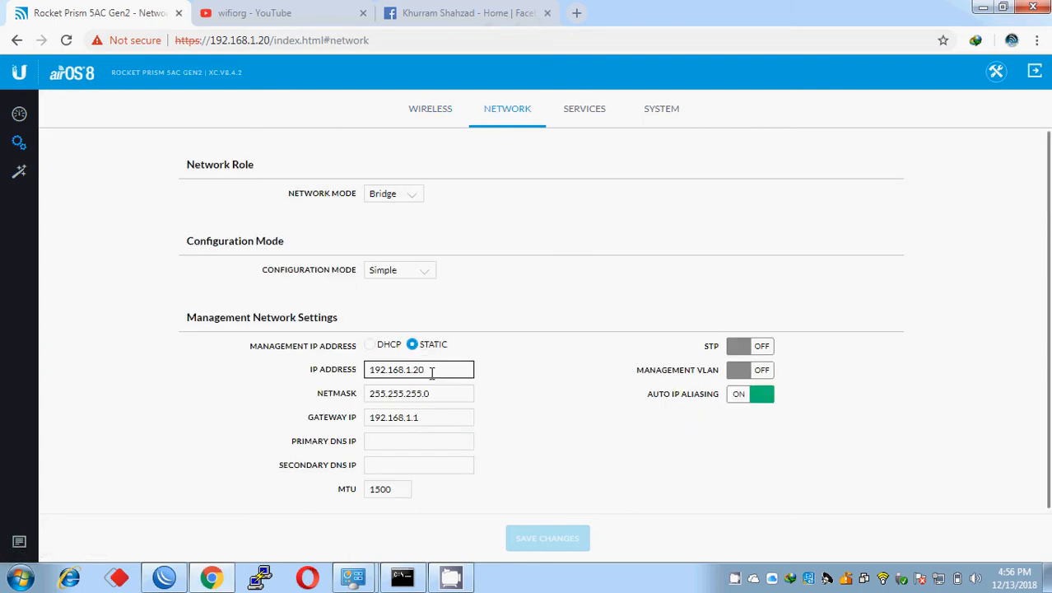
type("1")
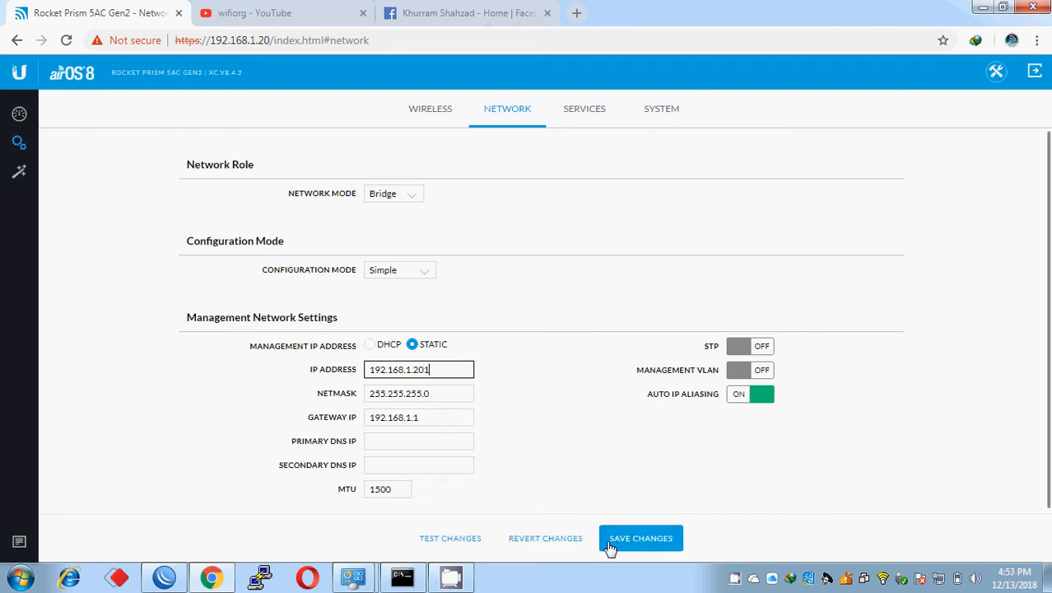
left_click(638, 543)
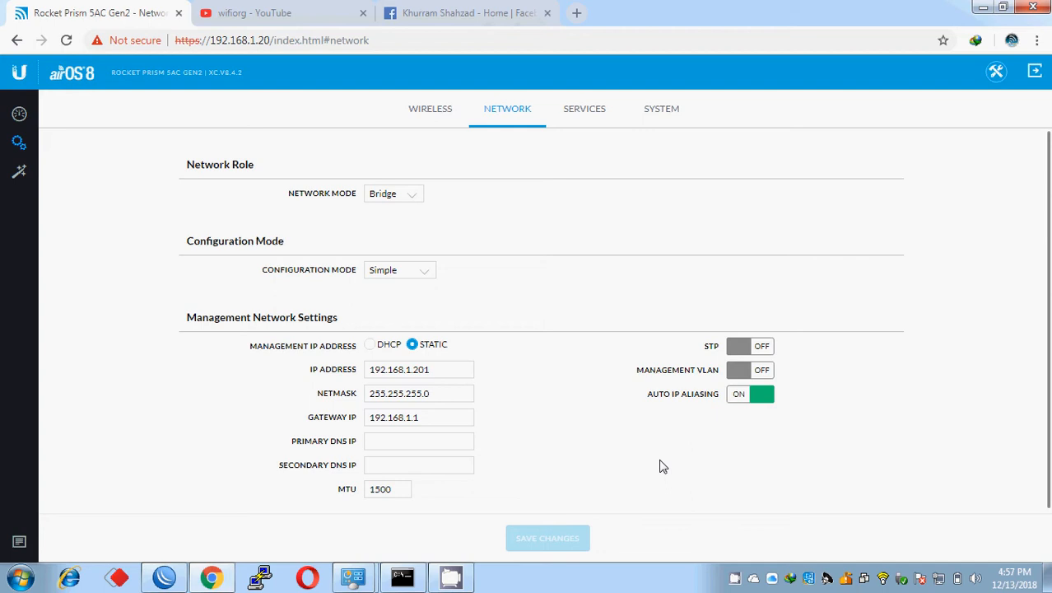
left_click(399, 205)
left_click(398, 208)
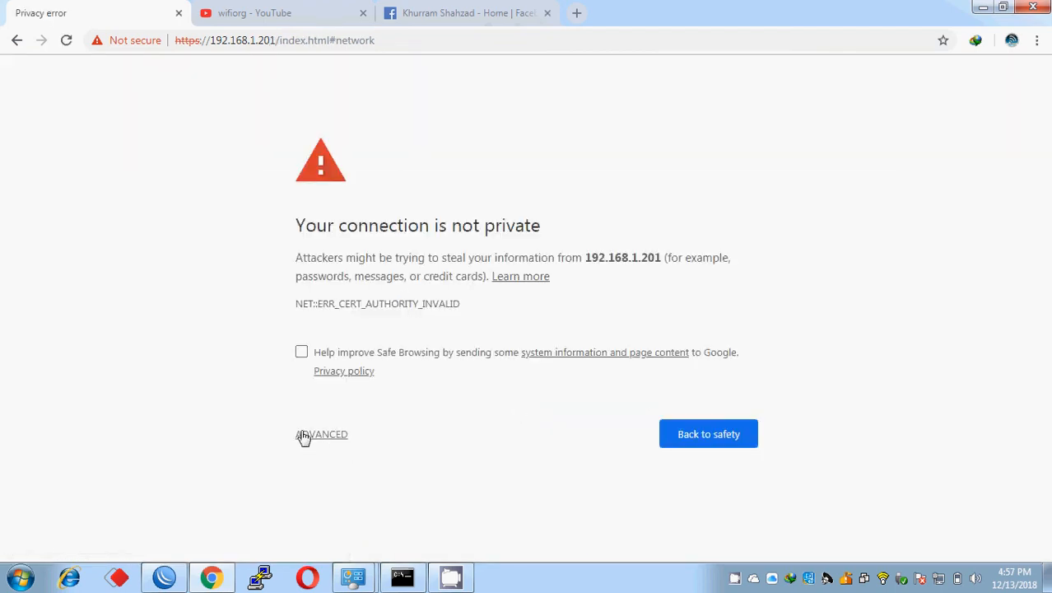
Step: Bypass the certificate warning at 192.168.1.201, log in with the new password, and dismiss the radio warning
left_click(303, 437)
left_click(349, 553)
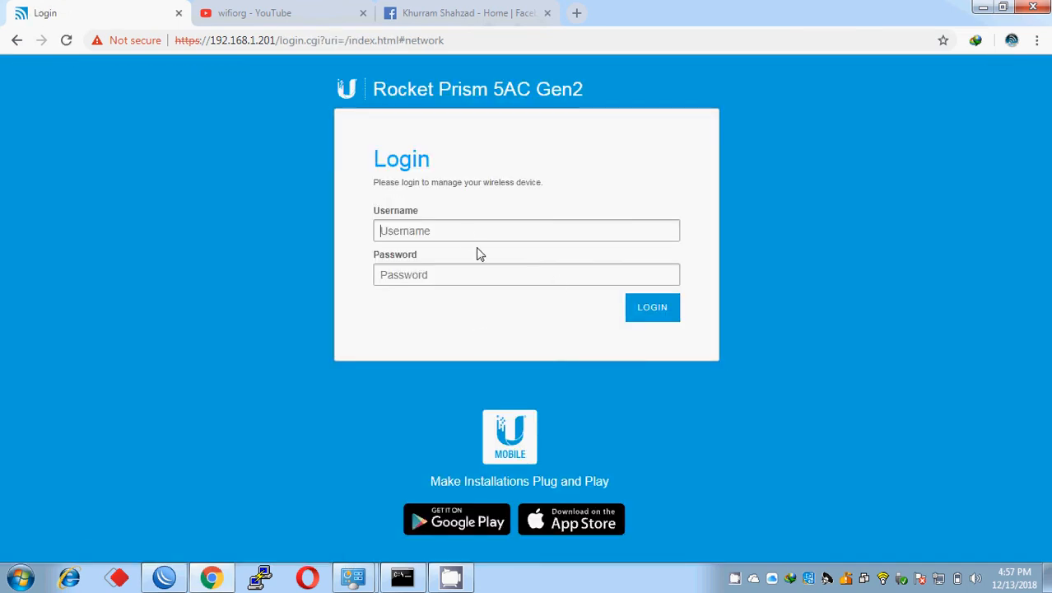
left_click(466, 235)
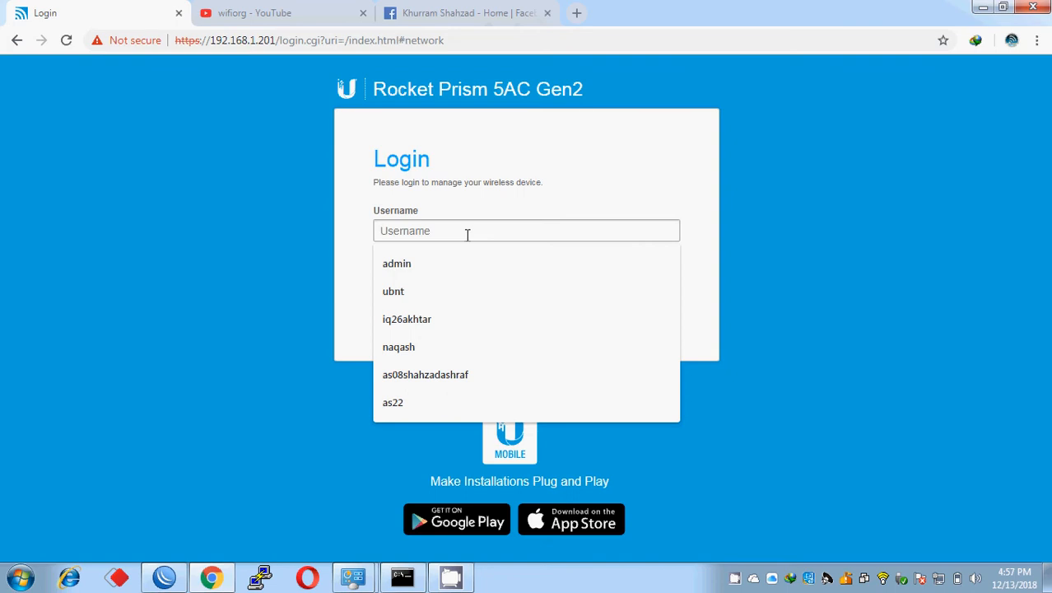
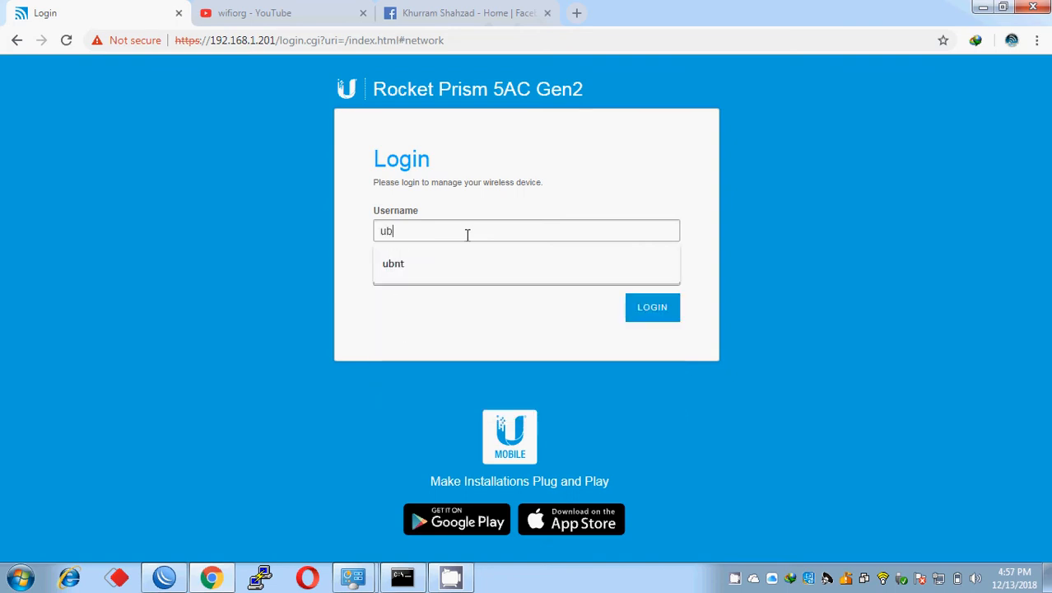
key("Tab")
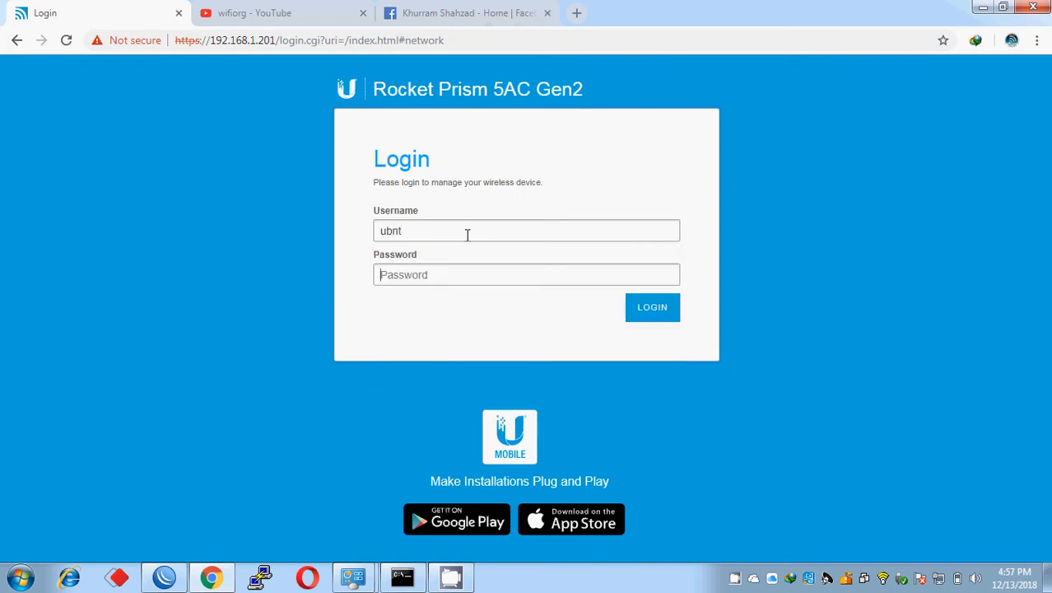
key("Return")
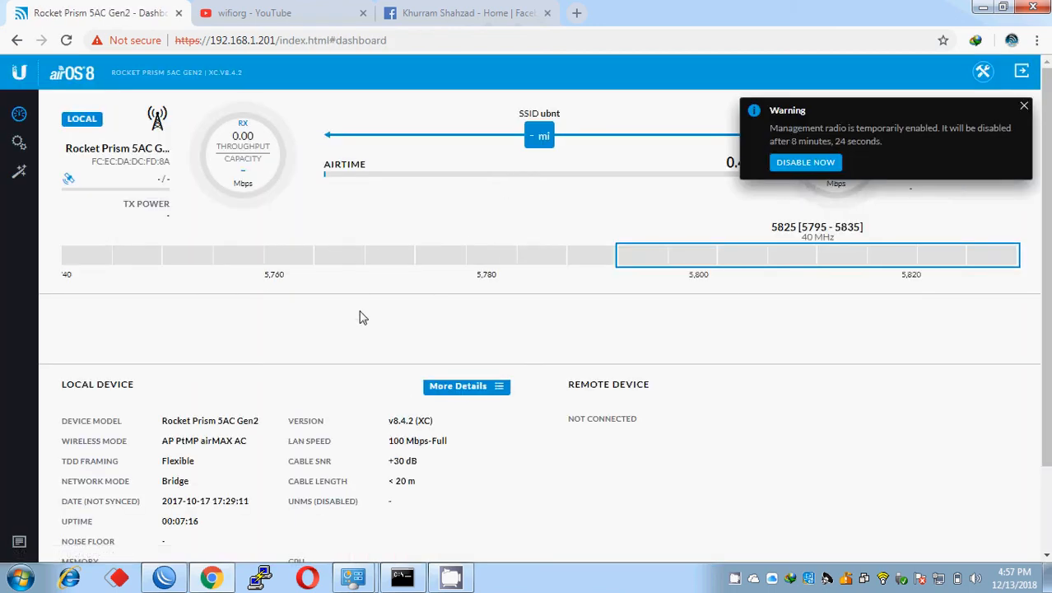
left_click(1025, 108)
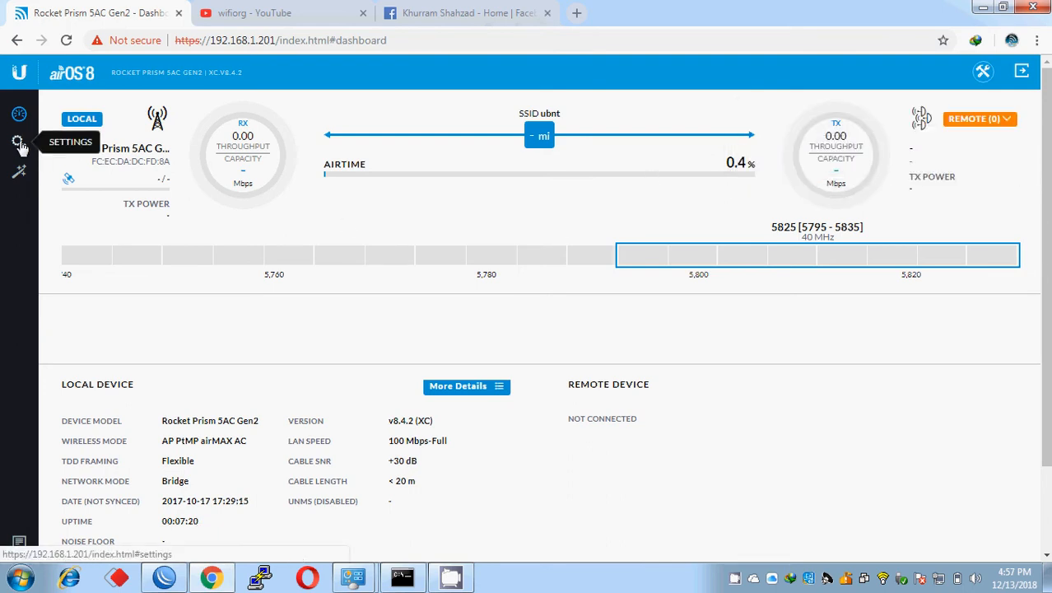
Step: Change the SSID from ubnt to test, save, and bring up the ping window
left_click(19, 143)
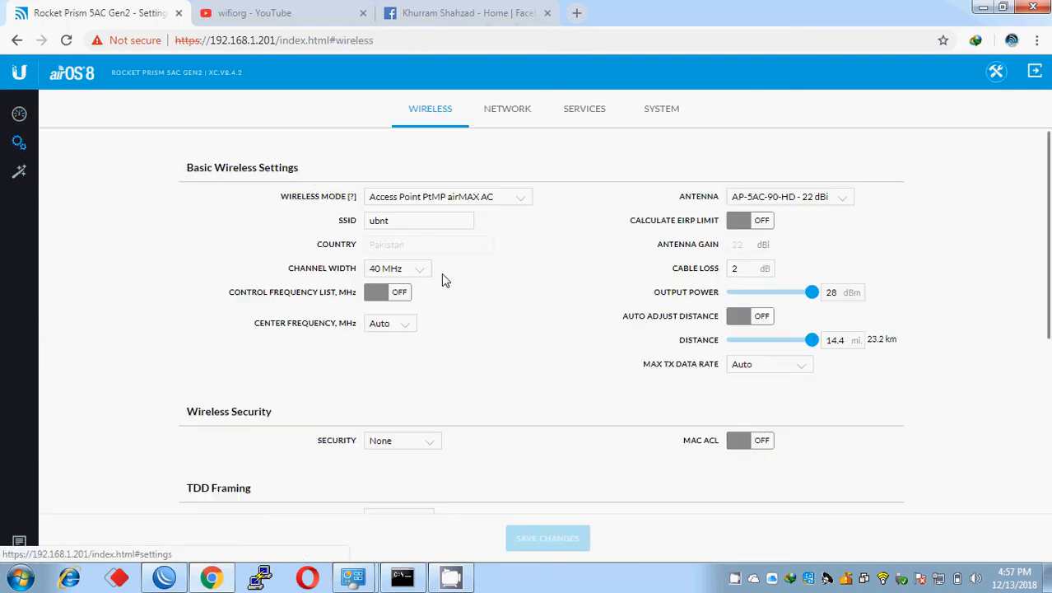
double_click(405, 219)
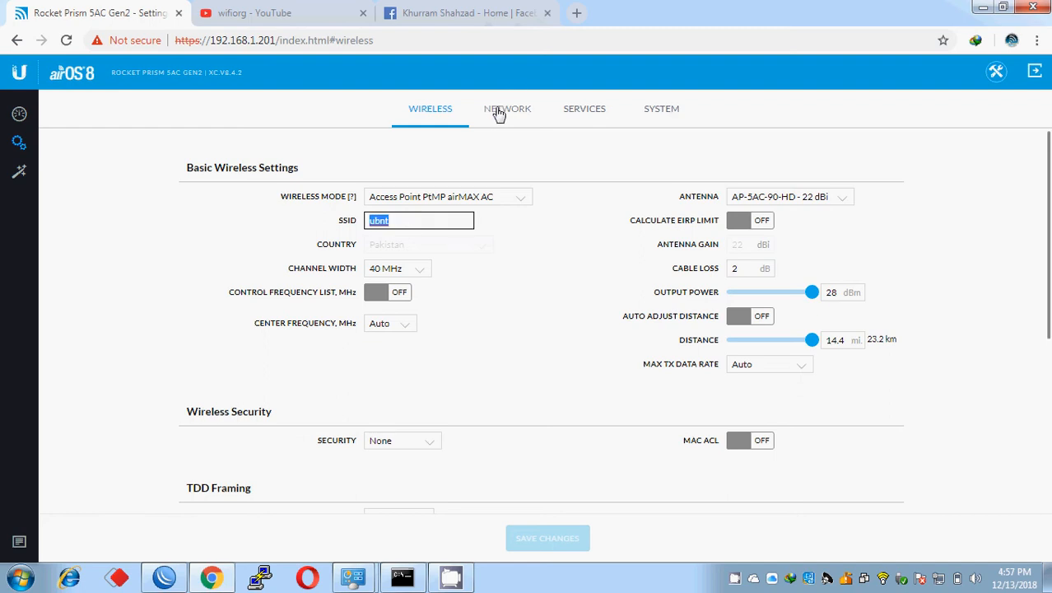
type("test")
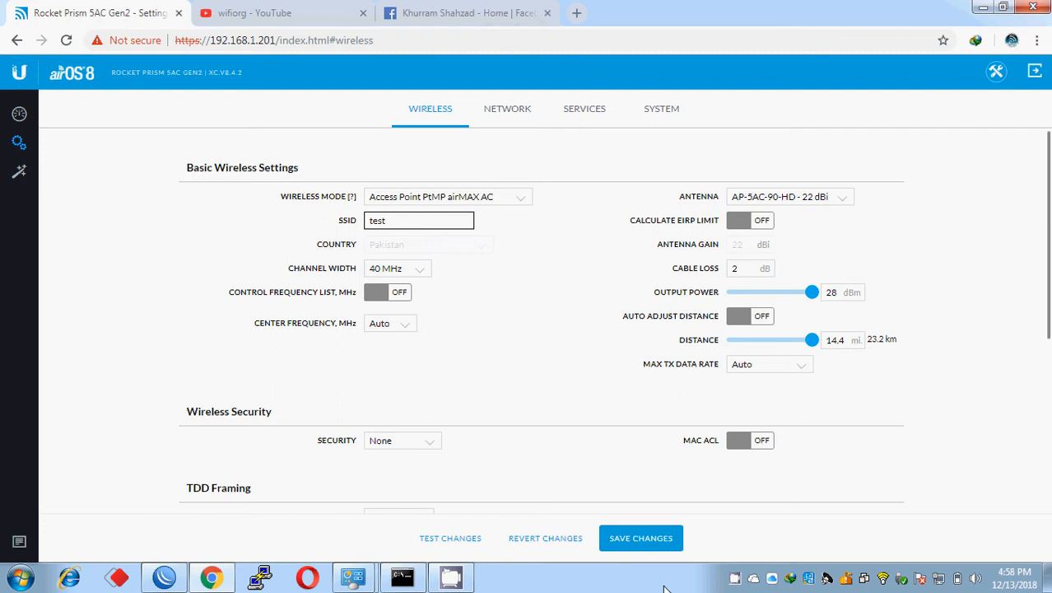
left_click(635, 539)
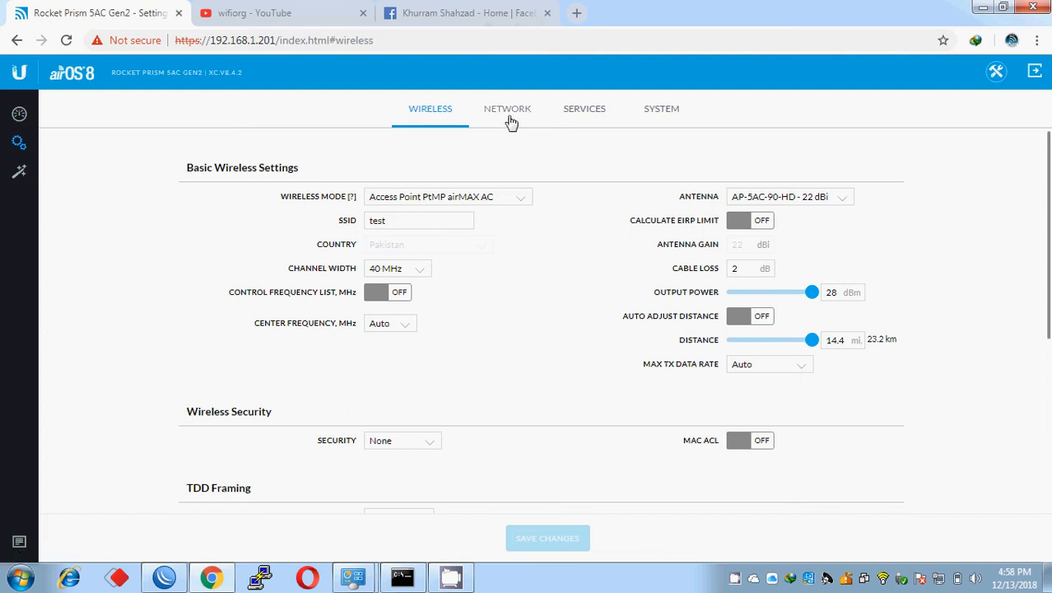
left_click(405, 578)
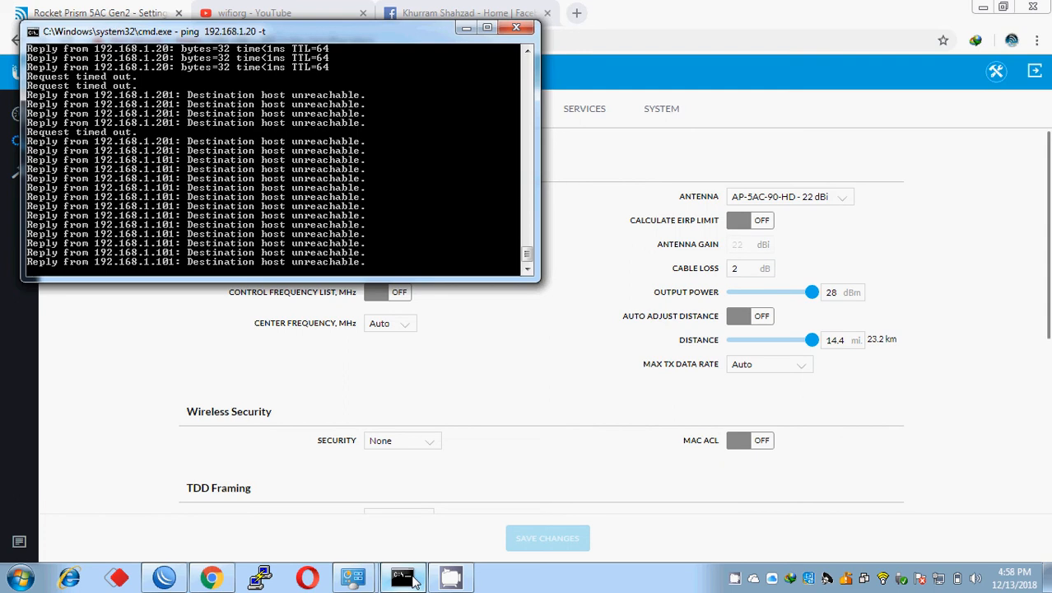
Step: Restart the continuous ping against 192.168.1.201, then show the device's Services settings
left_click(414, 581)
left_click(508, 113)
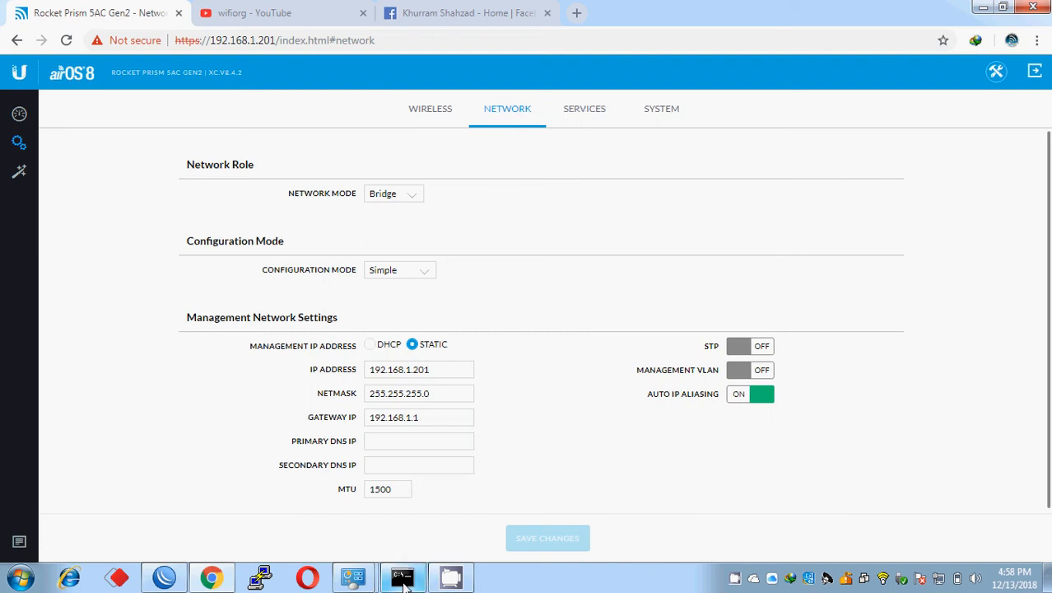
mouse_move(452, 579)
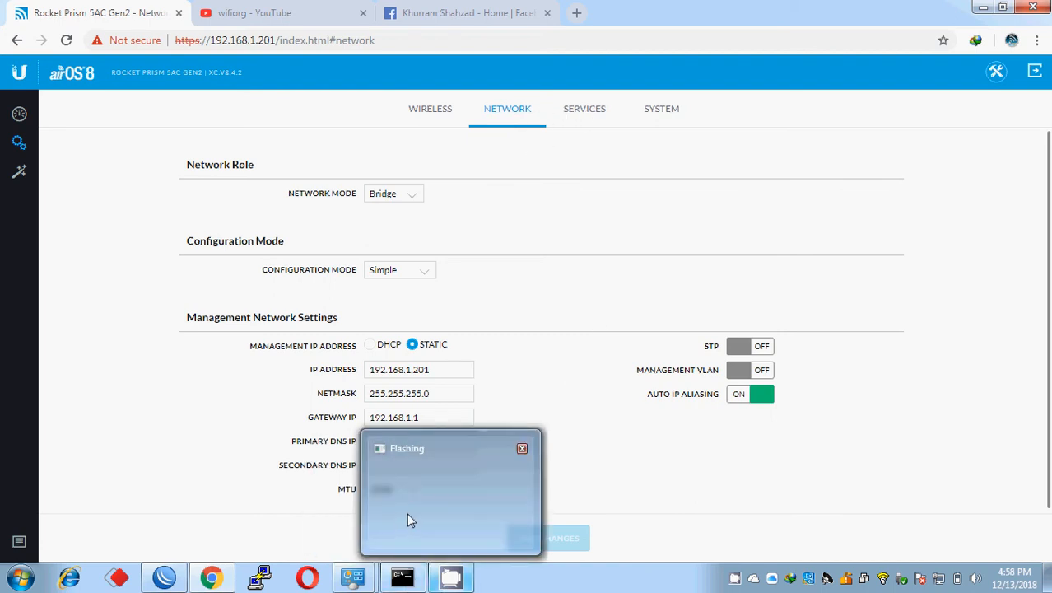
left_click(402, 579)
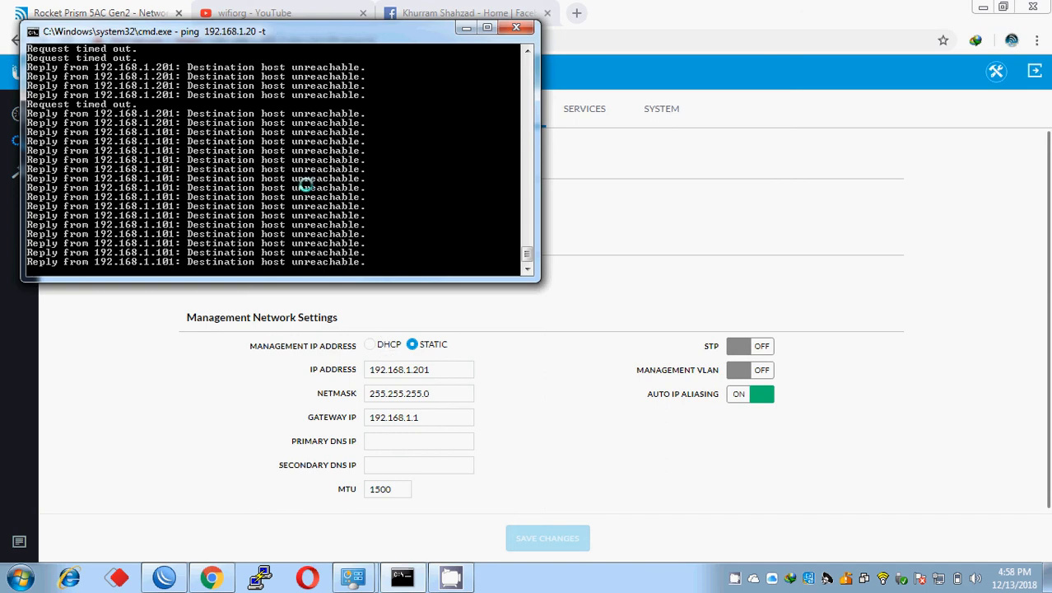
key("ctrl+c")
key("Up")
key("Left")
key("Left")
key("Left")
type("1")
key("Return")
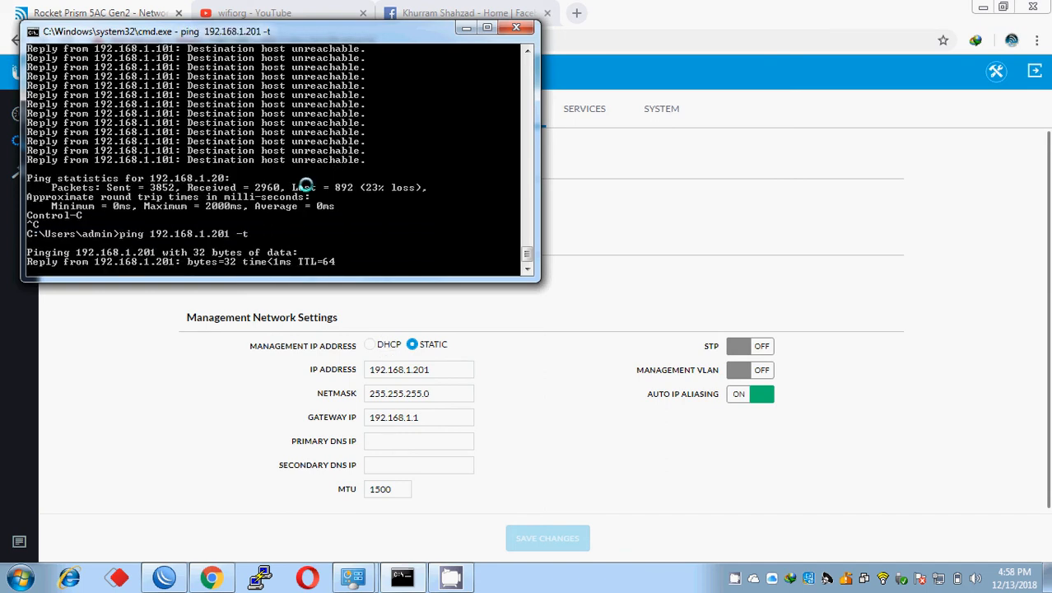
left_click(580, 227)
left_click(586, 109)
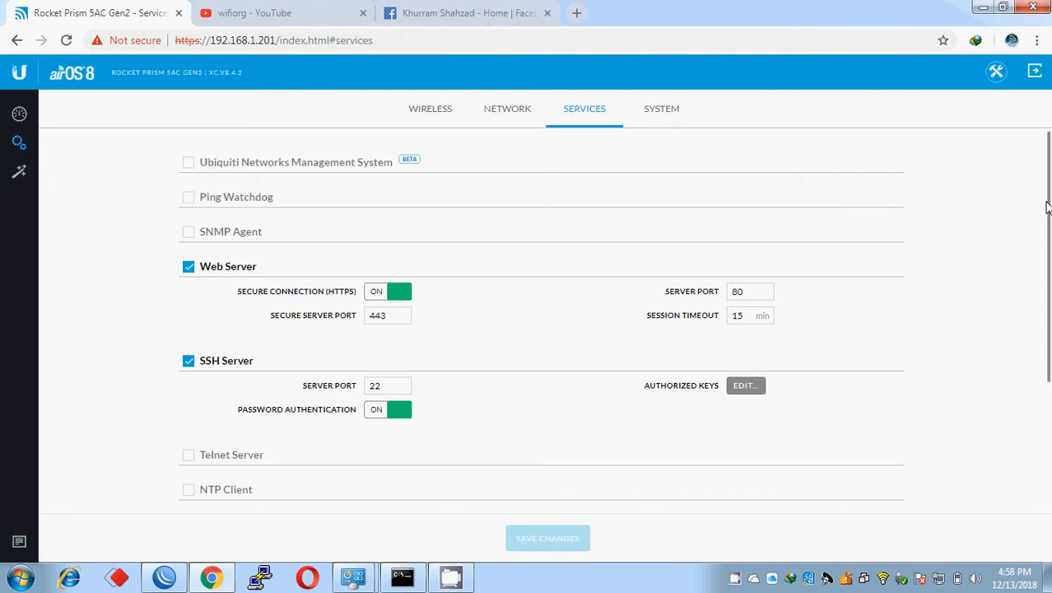
Step: On the System page, leave Management Radio On Startup switched off
scroll(1044, 198, "down", 3)
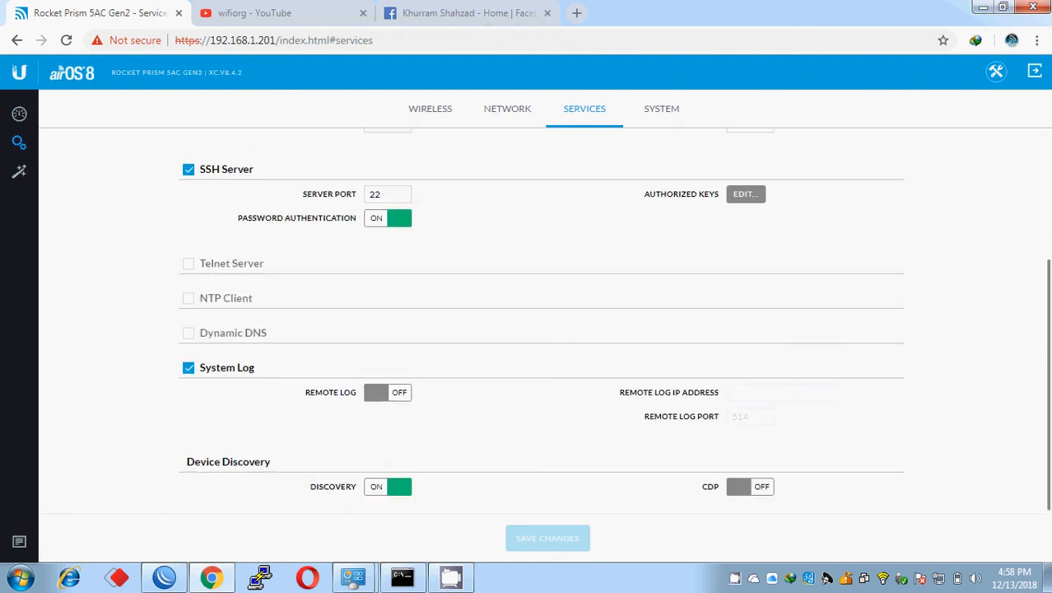
scroll(1048, 350, "up", 3)
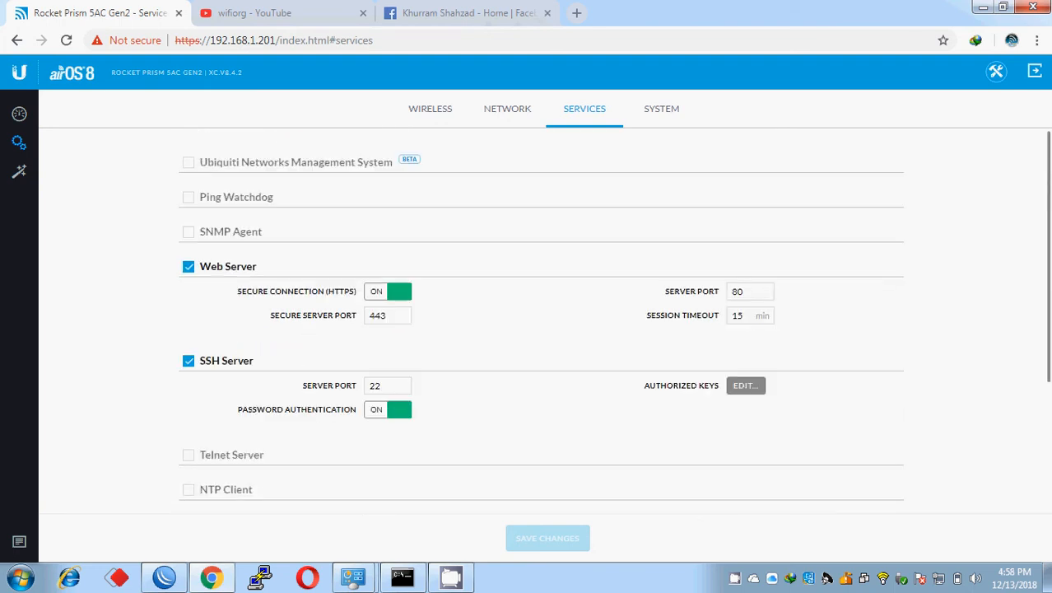
left_click(665, 108)
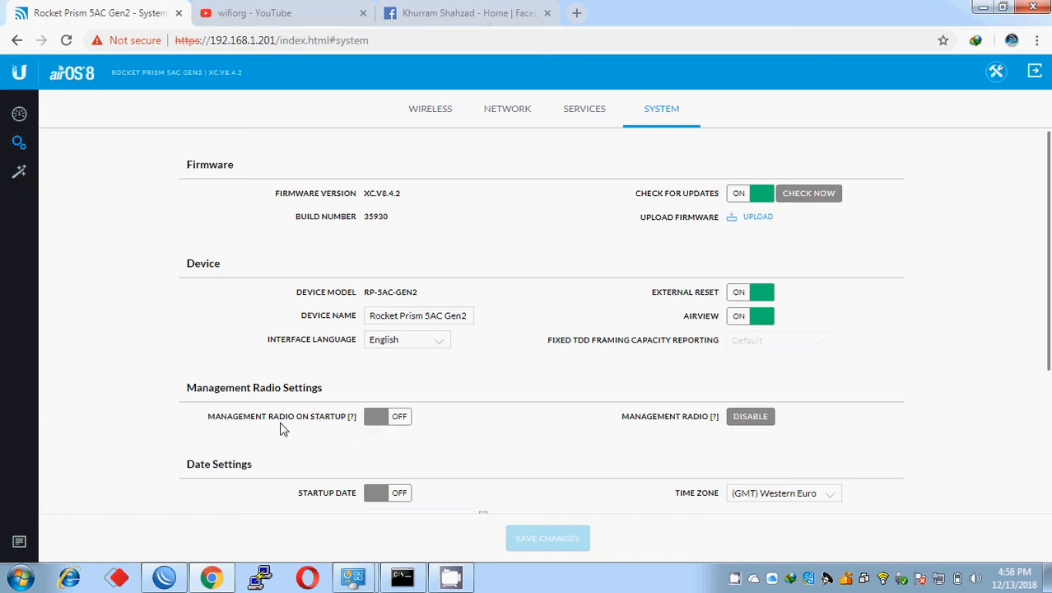
triple_click(231, 420)
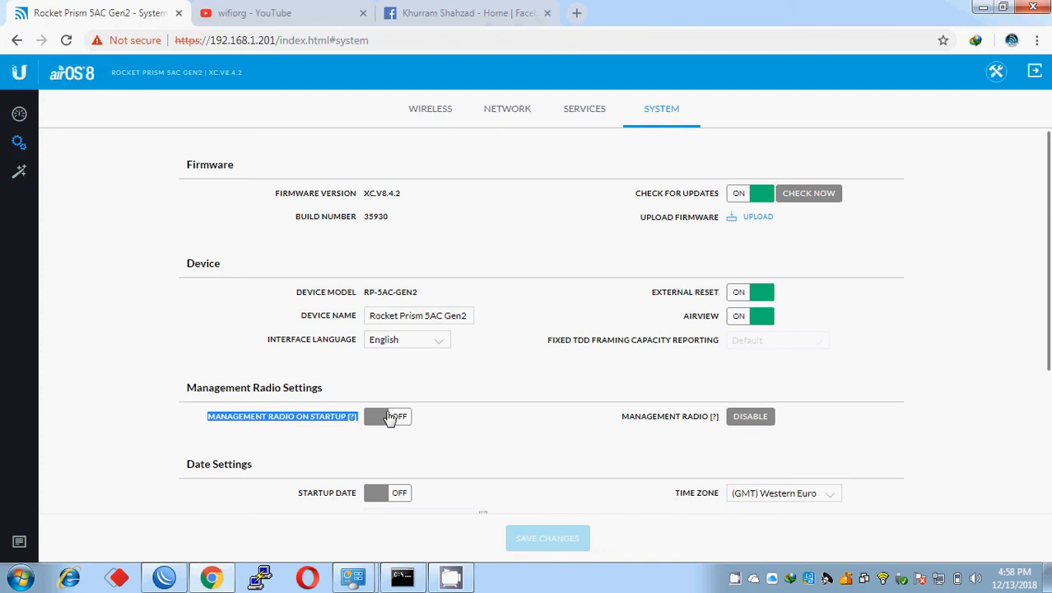
left_click(379, 419)
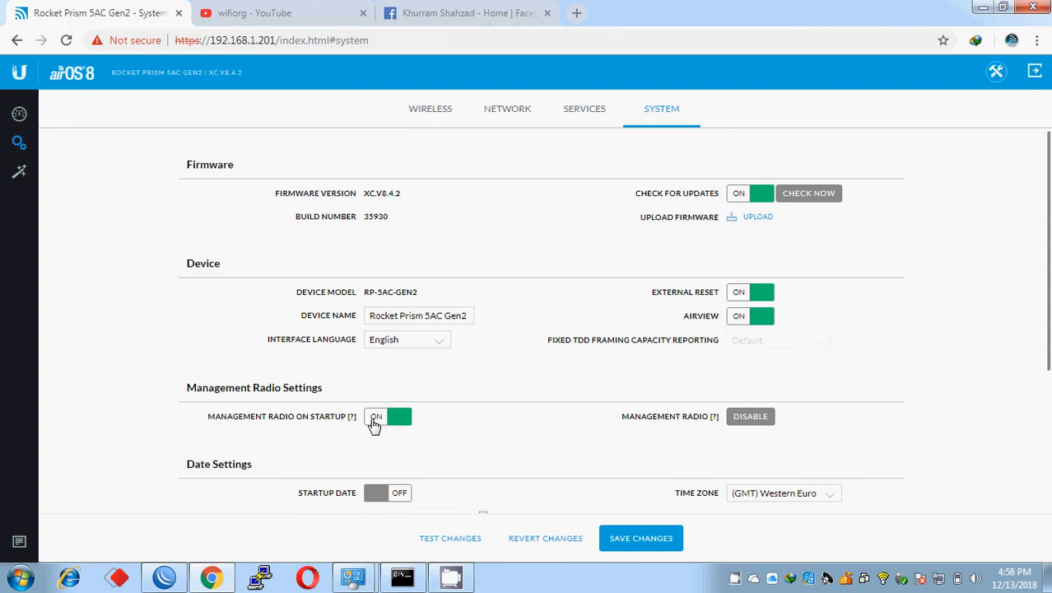
left_click(380, 424)
Step: Disable the management radio immediately
left_click(761, 417)
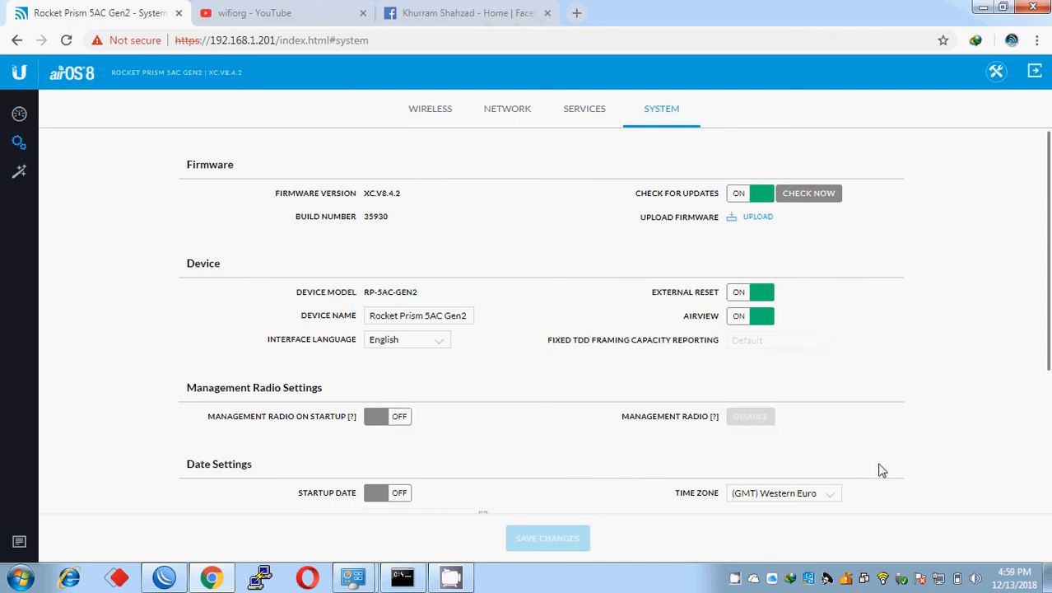
scroll(1047, 339, "down", 2)
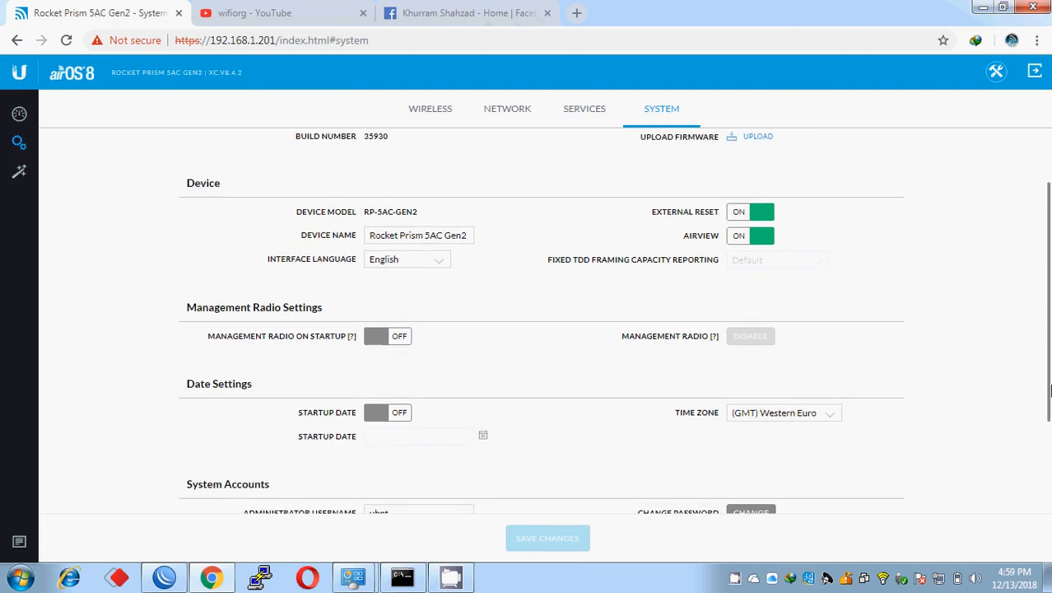
scroll(1047, 339, "down", 1)
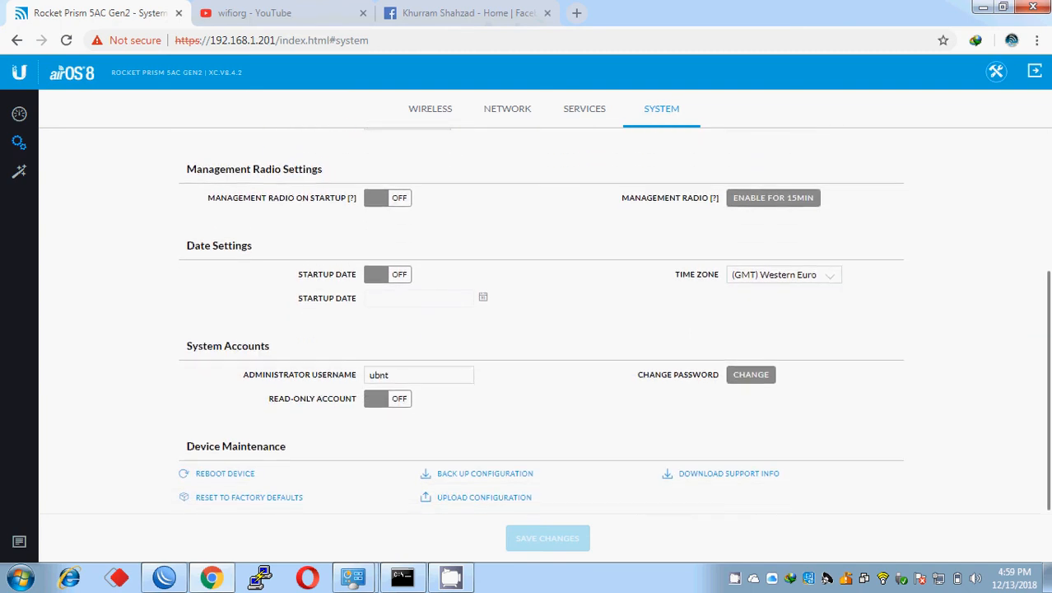
scroll(1047, 339, "up", 3)
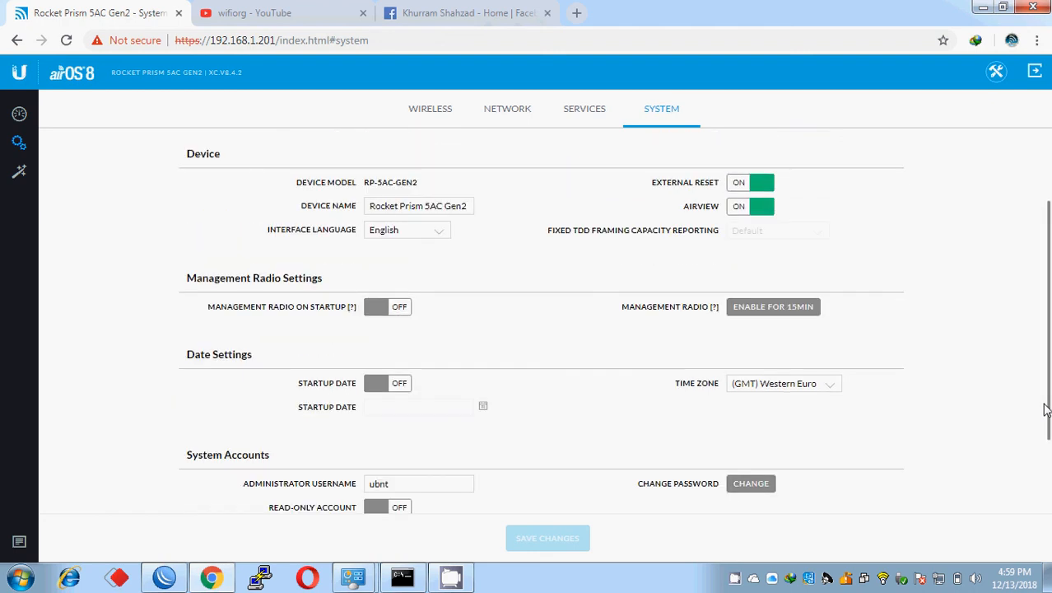
scroll(1047, 339, "down", 3)
scroll(1047, 339, "up", 3)
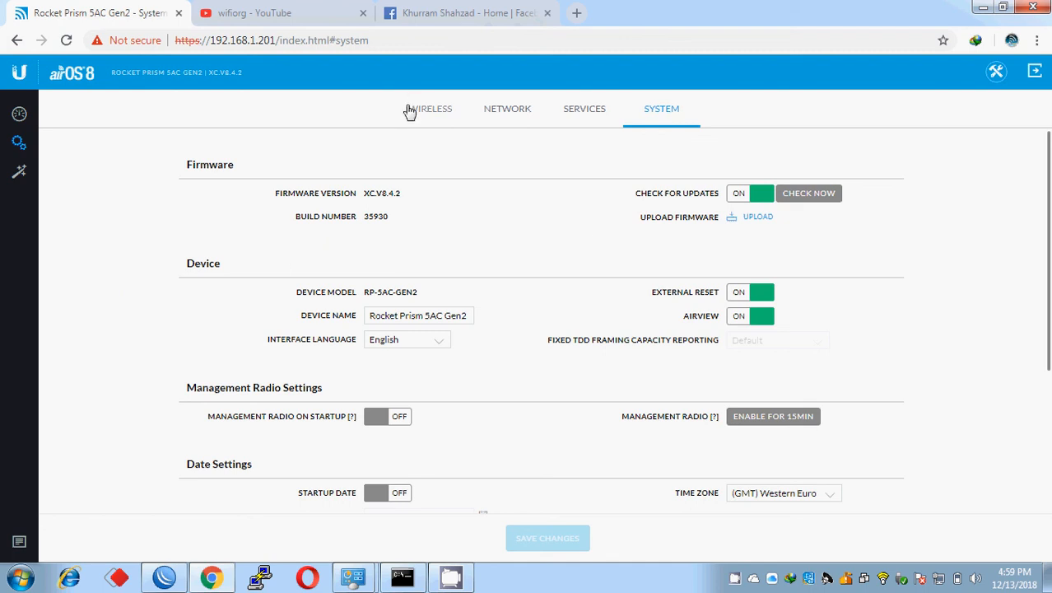
Step: Show the wireless settings to confirm SSID 'test', PtMP airMAX AC access point mode and security None
left_click(434, 120)
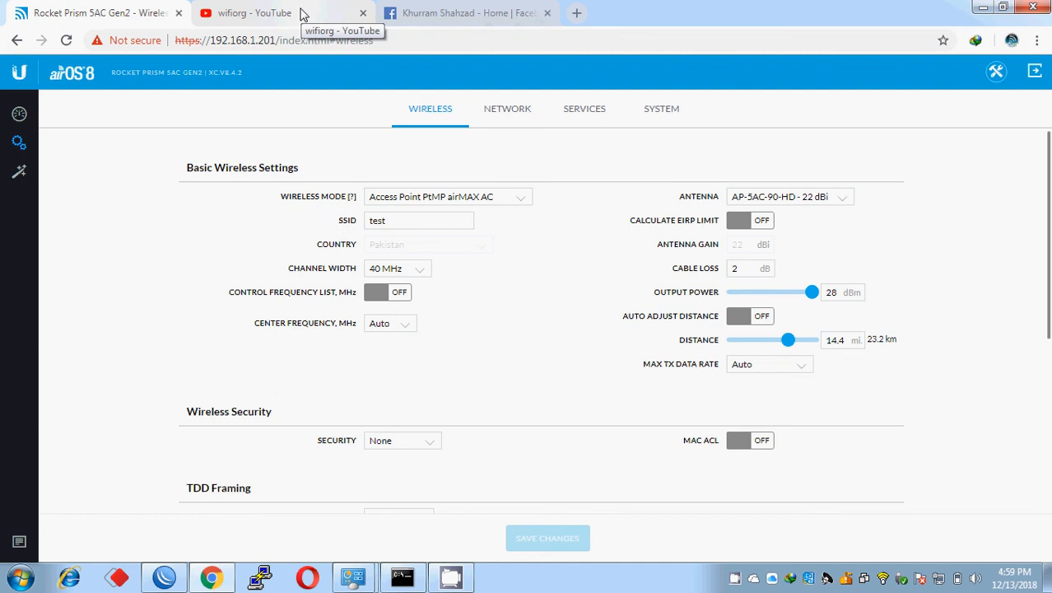
Step: Switch to the wifiorg YouTube browser tab
left_click(303, 15)
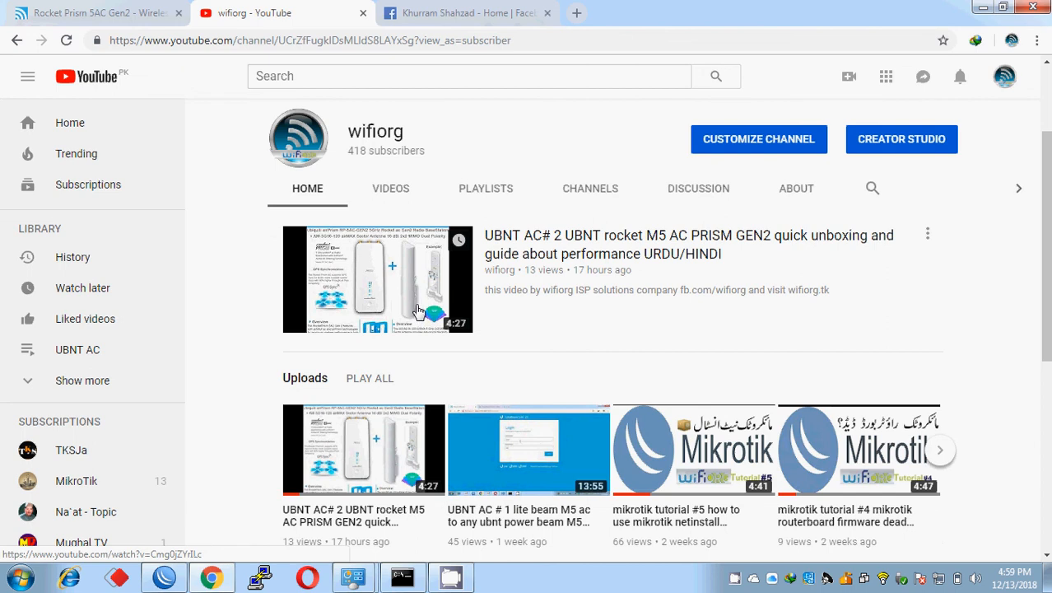
left_click(448, 12)
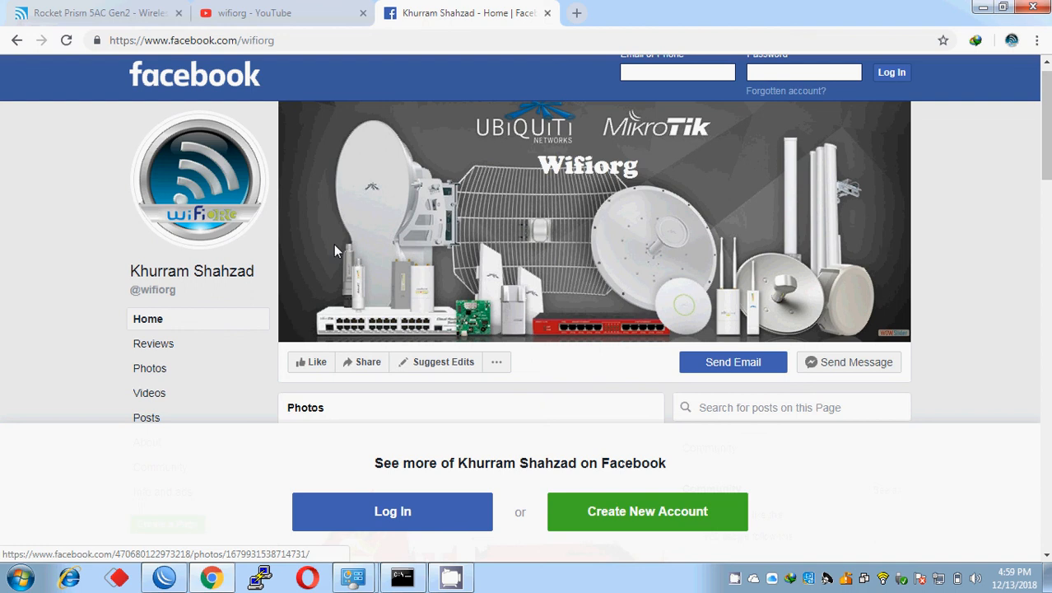
left_click(280, 12)
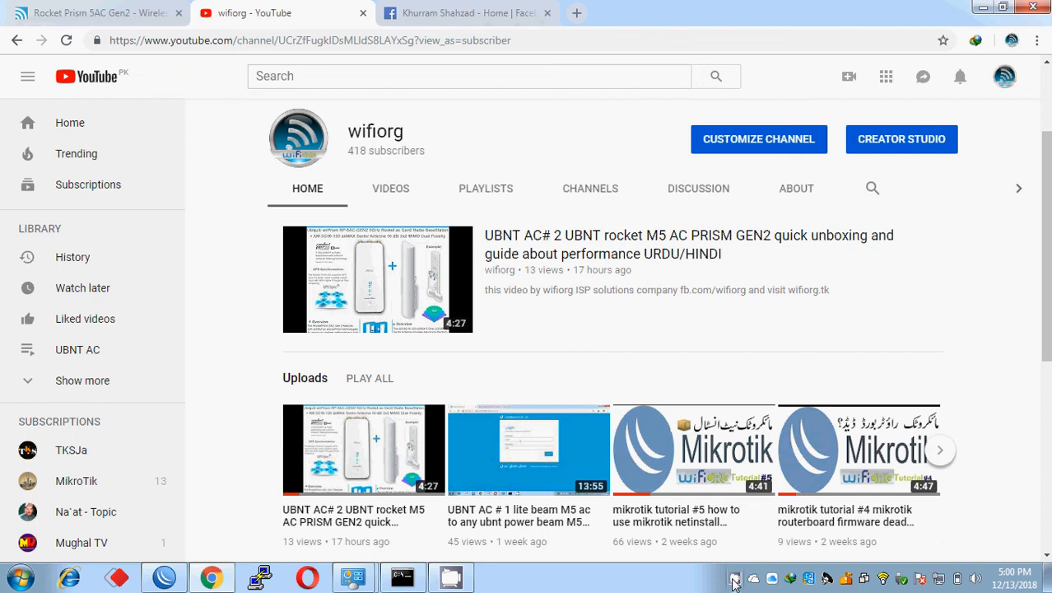
right_click(733, 581)
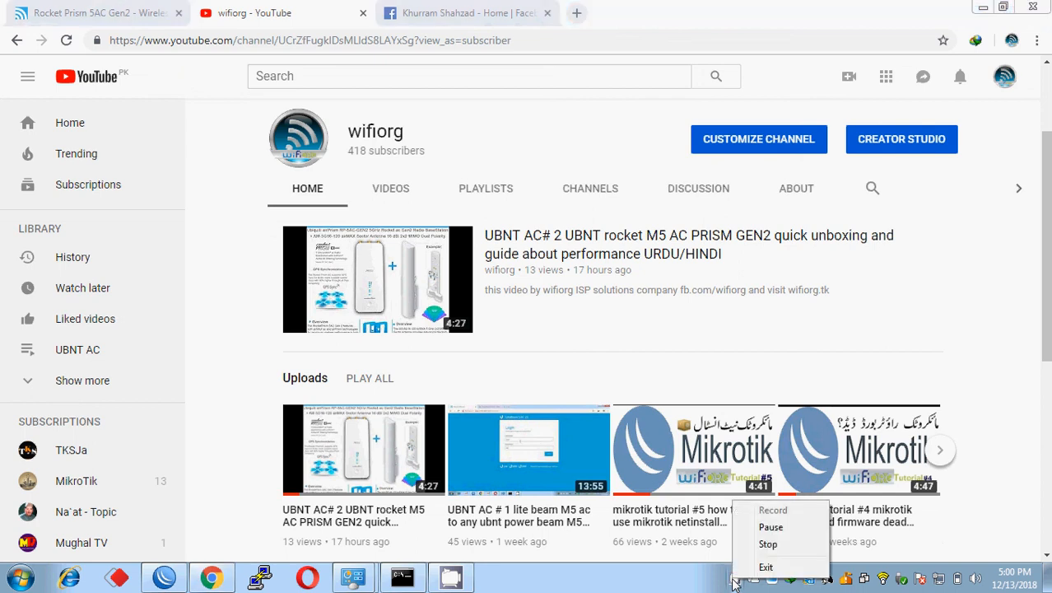
left_click(763, 544)
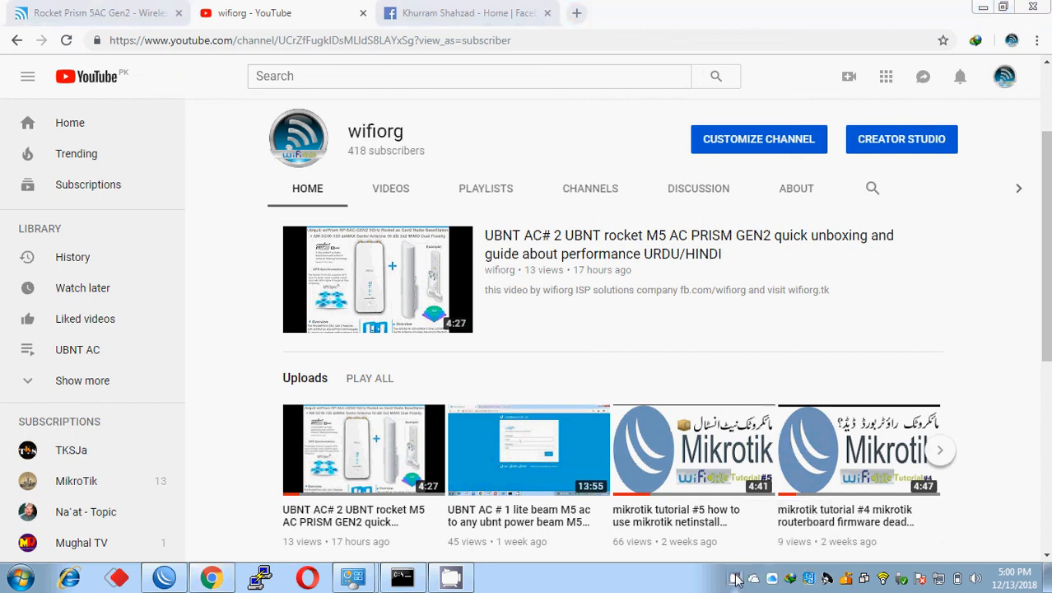
right_click(735, 580)
left_click(753, 538)
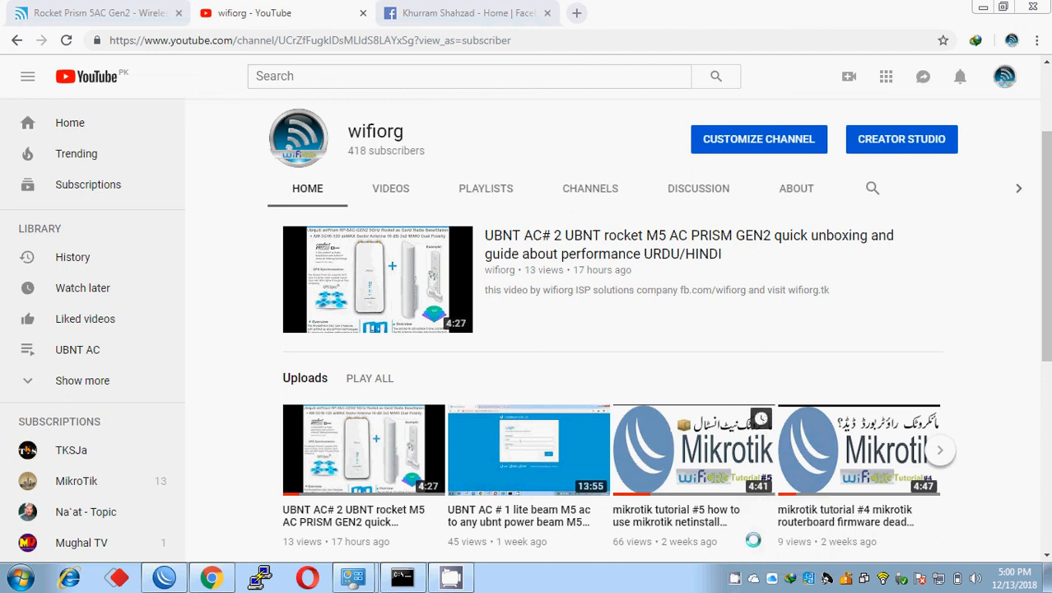
right_click(732, 580)
left_click(767, 544)
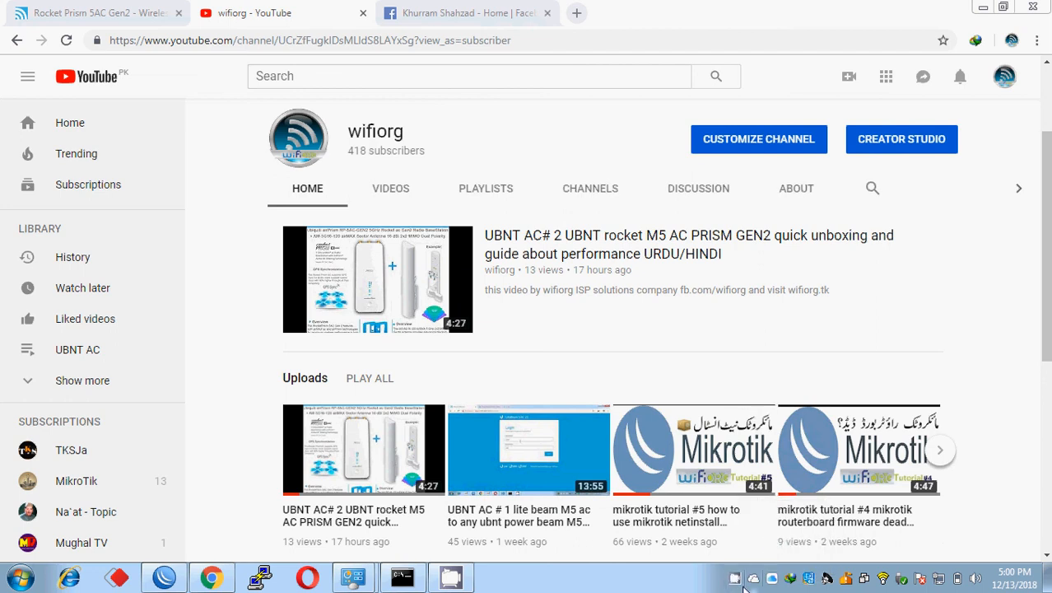